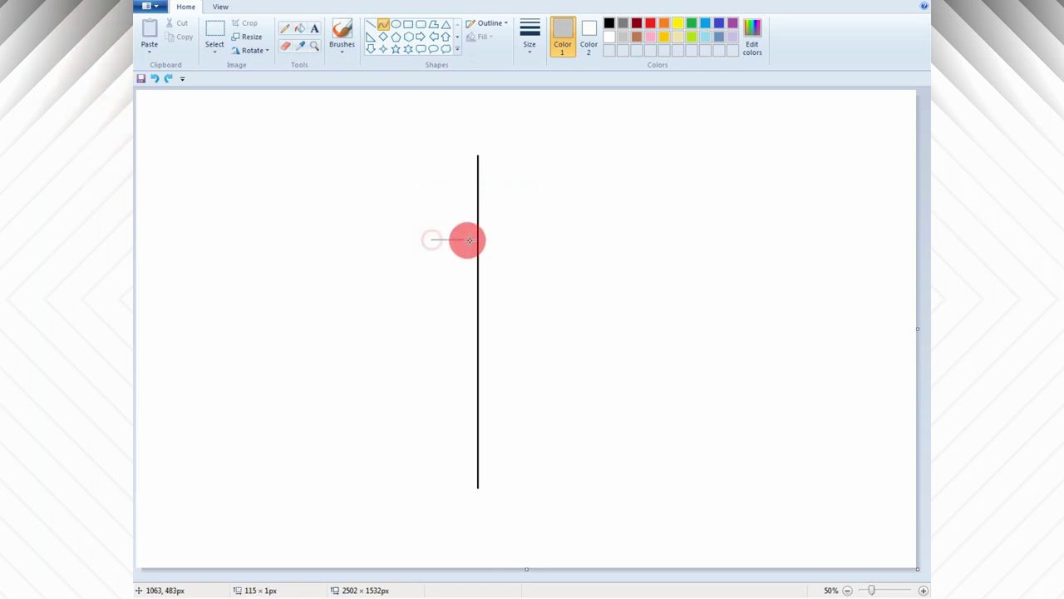
{"action": "key", "text": "ctrl+z"}
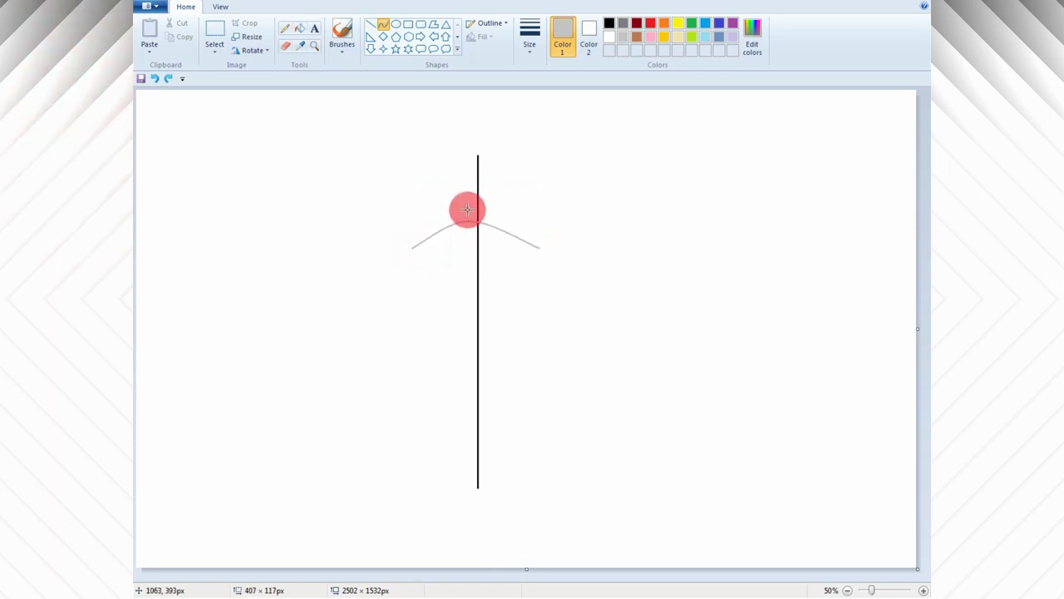
{"action": "mouse_move", "coordinate": [440, 229]}
{"action": "left_mouse_down"}
{"action": "mouse_move", "coordinate": [497, 204]}
{"action": "mouse_move", "coordinate": [521, 216]}
{"action": "left_mouse_up"}
{"action": "key", "text": "ctrl+z"}
{"action": "left_click_drag", "start_coordinate": [483, 216], "coordinate": [462, 199]}
{"action": "left_click_drag", "start_coordinate": [490, 199], "coordinate": [499, 194]}
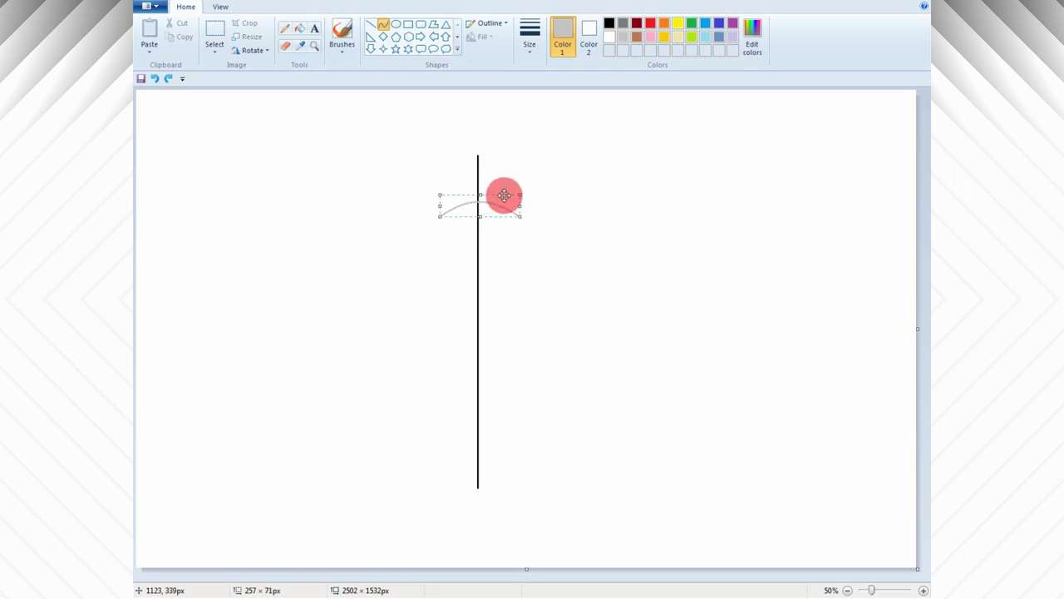
{"action": "mouse_move", "coordinate": [441, 216]}
{"action": "left_mouse_down"}
{"action": "mouse_move", "coordinate": [423, 242]}
{"action": "mouse_move", "coordinate": [442, 219]}
{"action": "mouse_move", "coordinate": [433, 236]}
{"action": "left_mouse_up"}
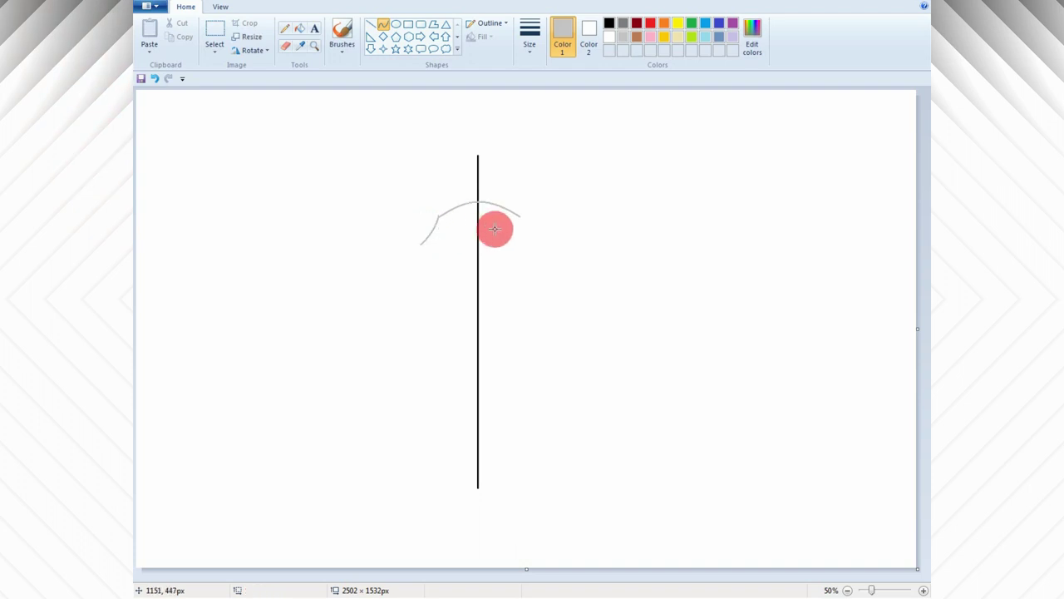
{"action": "key", "text": "ctrl+z"}
{"action": "mouse_move", "coordinate": [440, 217]}
{"action": "left_mouse_down"}
{"action": "mouse_move", "coordinate": [428, 231]}
{"action": "mouse_move", "coordinate": [438, 217]}
{"action": "mouse_move", "coordinate": [431, 222]}
{"action": "left_mouse_up"}
{"action": "left_click", "coordinate": [677, 388]}
At 100% zoom, draw a grey arch-shaped curve across the upper part of the vertical line as the top of the head.
{"action": "left_click", "coordinate": [922, 588]}
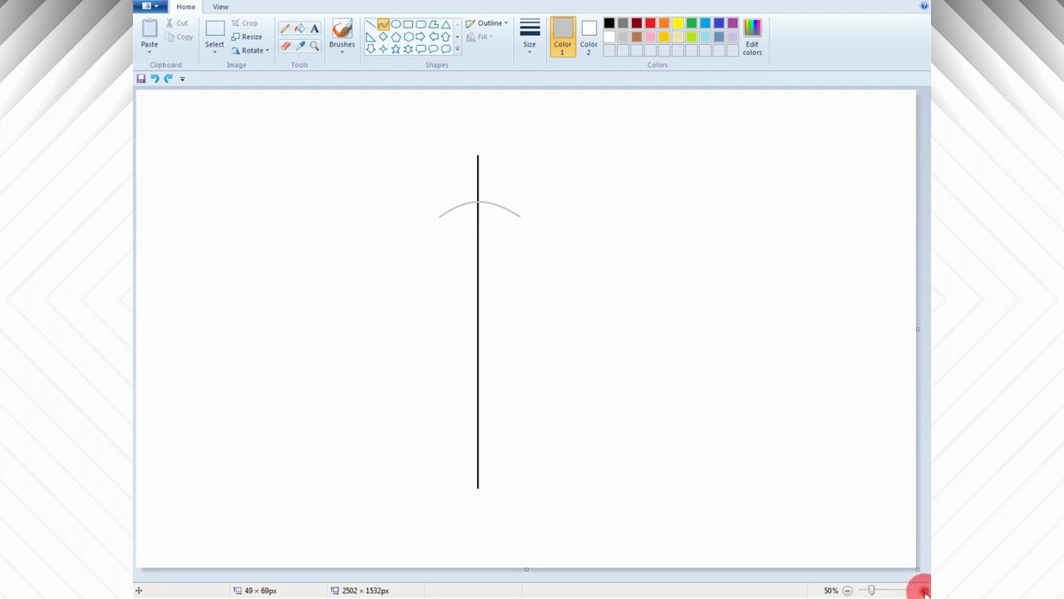
{"action": "left_click_drag", "start_coordinate": [516, 577], "coordinate": [602, 587]}
{"action": "left_click", "coordinate": [380, 25]}
{"action": "mouse_move", "coordinate": [547, 331]}
{"action": "left_mouse_down"}
{"action": "mouse_move", "coordinate": [765, 345]}
{"action": "mouse_move", "coordinate": [770, 331]}
{"action": "left_mouse_up"}
{"action": "left_click_drag", "start_coordinate": [623, 326], "coordinate": [612, 242]}
{"action": "left_click_drag", "start_coordinate": [687, 263], "coordinate": [722, 278]}
{"action": "left_click", "coordinate": [825, 264]}
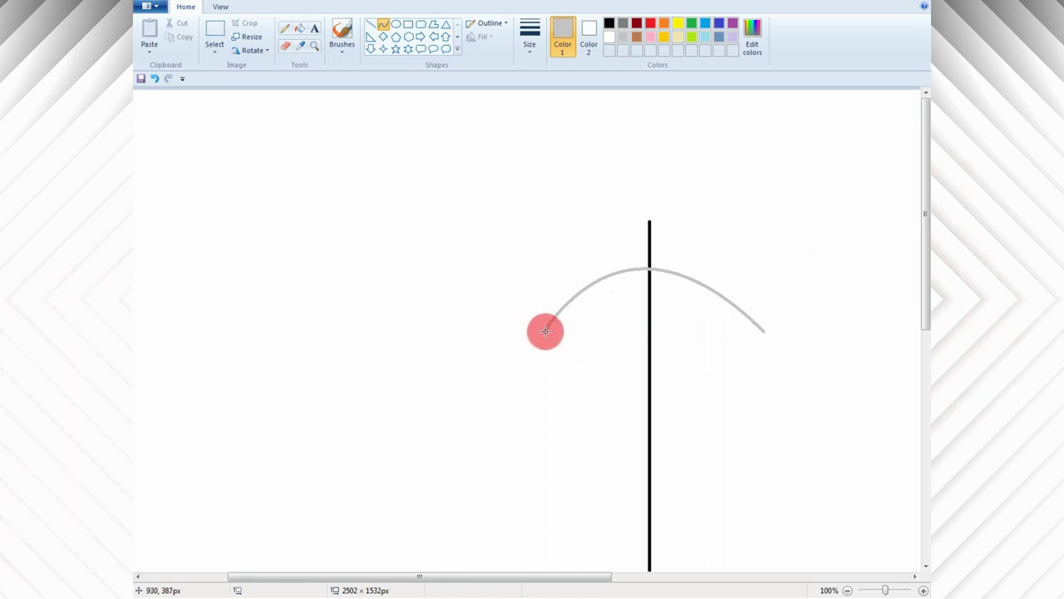
Draw a grey curve from the arch's left end, bulging outward as the cheek and ending near the line at the chin.
{"action": "left_click_drag", "start_coordinate": [543, 331], "coordinate": [603, 463]}
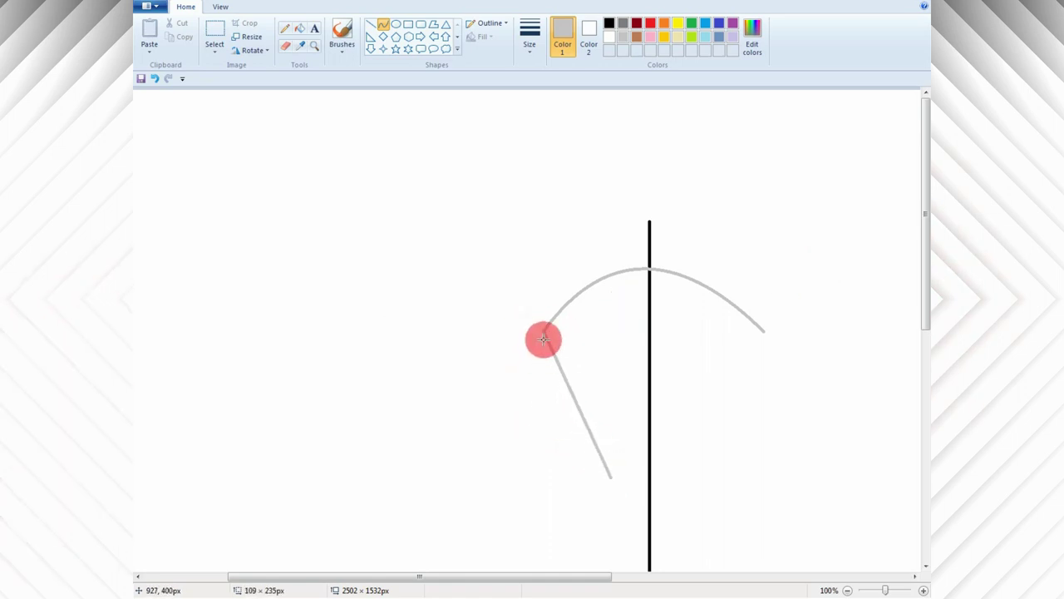
{"action": "mouse_move", "coordinate": [541, 338]}
{"action": "left_mouse_down"}
{"action": "mouse_move", "coordinate": [493, 385]}
{"action": "mouse_move", "coordinate": [532, 340]}
{"action": "mouse_move", "coordinate": [563, 356]}
{"action": "mouse_move", "coordinate": [442, 372]}
{"action": "mouse_move", "coordinate": [420, 430]}
{"action": "mouse_move", "coordinate": [423, 459]}
{"action": "left_mouse_up"}
{"action": "left_click_drag", "start_coordinate": [517, 331], "coordinate": [525, 322]}
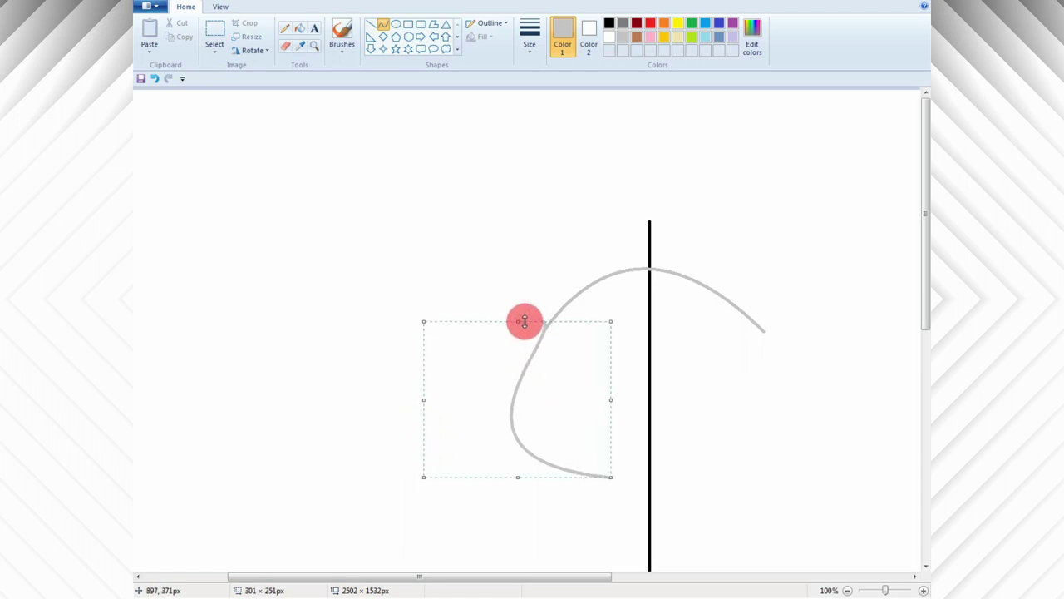
{"action": "left_click", "coordinate": [513, 276]}
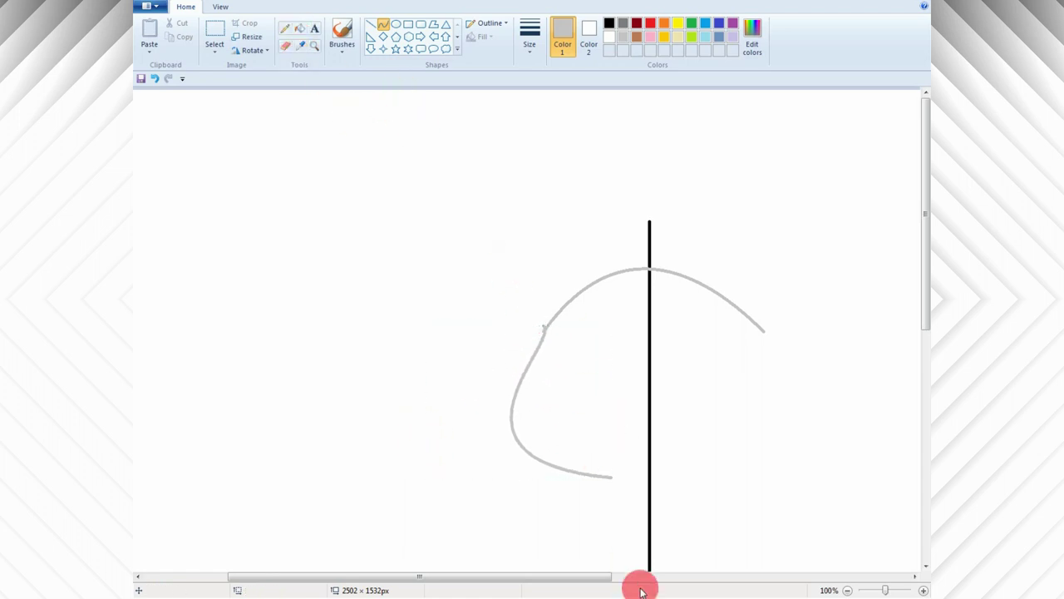
Close the chin gap with a short grey curve to the vertical line and fill the half head with grey.
{"action": "mouse_move", "coordinate": [601, 474]}
{"action": "left_mouse_down"}
{"action": "mouse_move", "coordinate": [647, 489]}
{"action": "mouse_move", "coordinate": [617, 486]}
{"action": "left_mouse_up"}
{"action": "left_click", "coordinate": [300, 33]}
{"action": "left_click", "coordinate": [587, 344]}
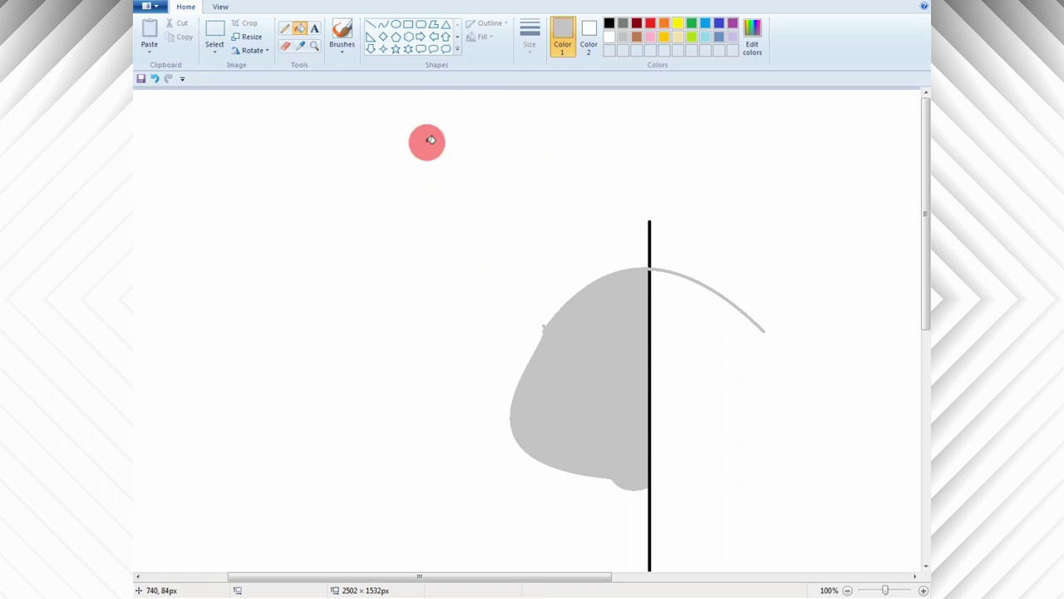
Draw an upright black ellipse about 34 × 61 px as the eye beside the vertical line and fill it with black.
{"action": "left_click", "coordinate": [609, 23]}
{"action": "left_click", "coordinate": [394, 26]}
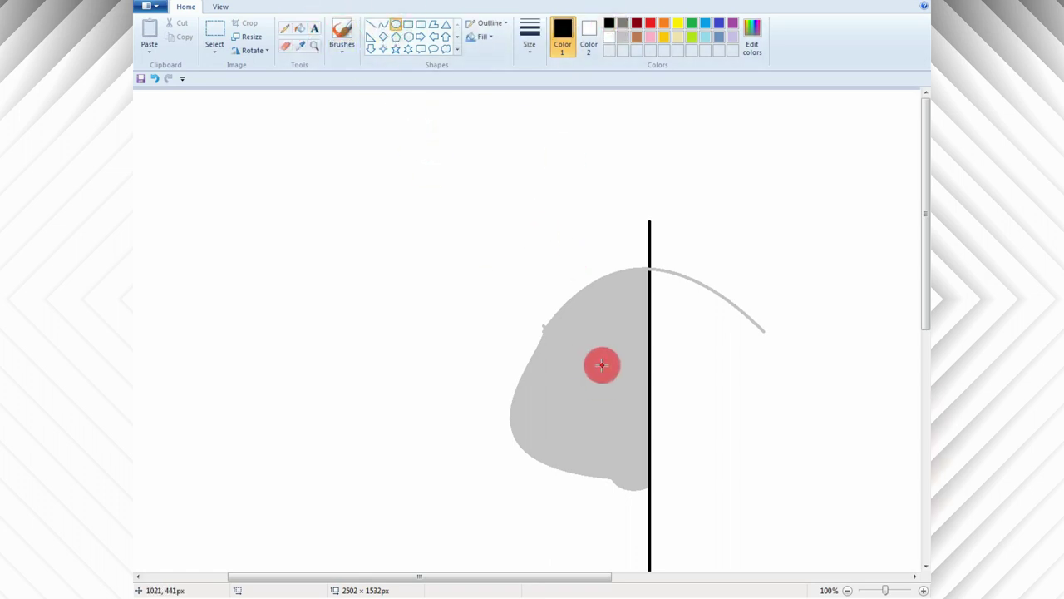
{"action": "left_click_drag", "start_coordinate": [602, 365], "coordinate": [623, 402]}
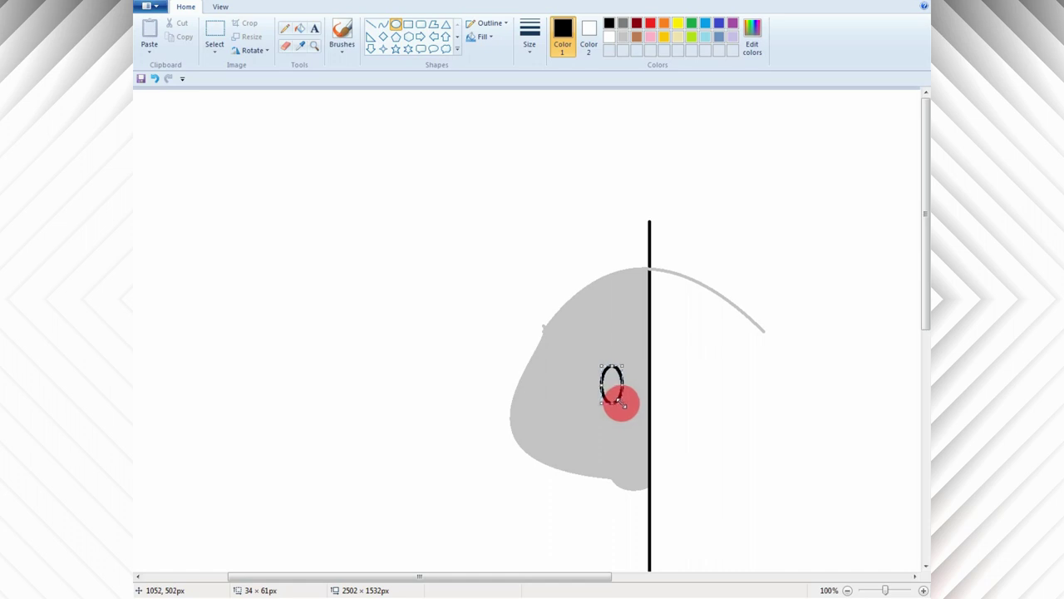
{"action": "left_click_drag", "start_coordinate": [621, 407], "coordinate": [621, 410]}
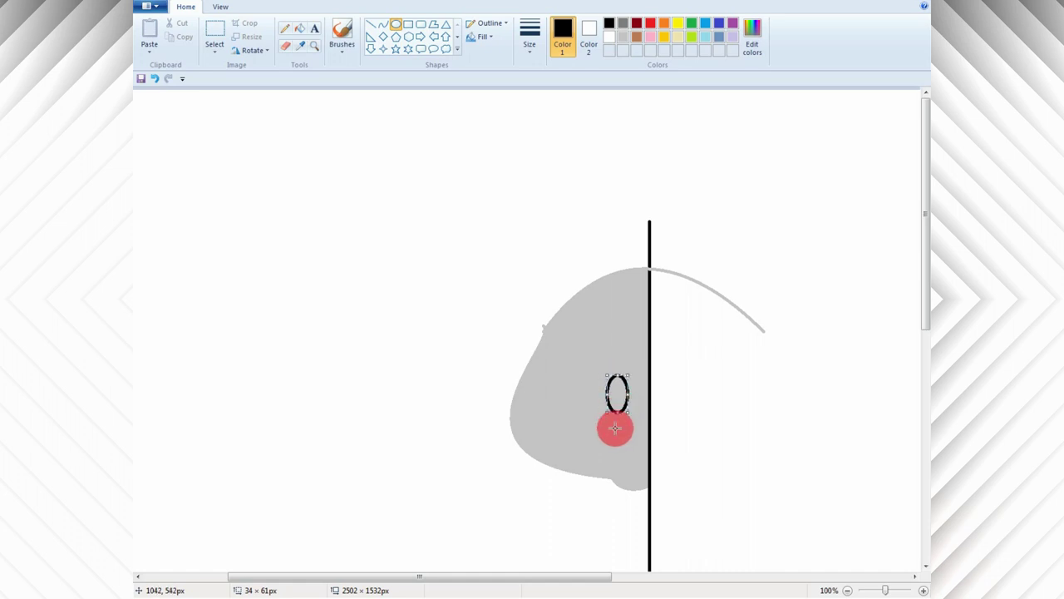
{"action": "left_click", "coordinate": [300, 27]}
{"action": "left_click", "coordinate": [622, 390]}
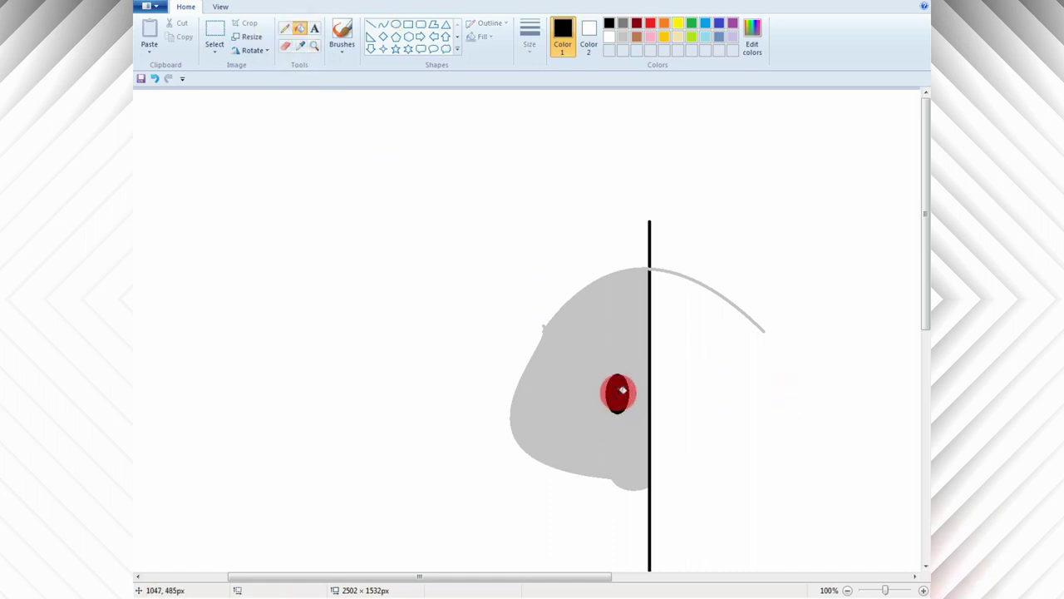
Add a small solid white circle about 17 × 17 px in the upper part of the eye as a highlight.
{"action": "left_click", "coordinate": [396, 24]}
{"action": "left_click", "coordinate": [486, 37]}
{"action": "left_click", "coordinate": [491, 66]}
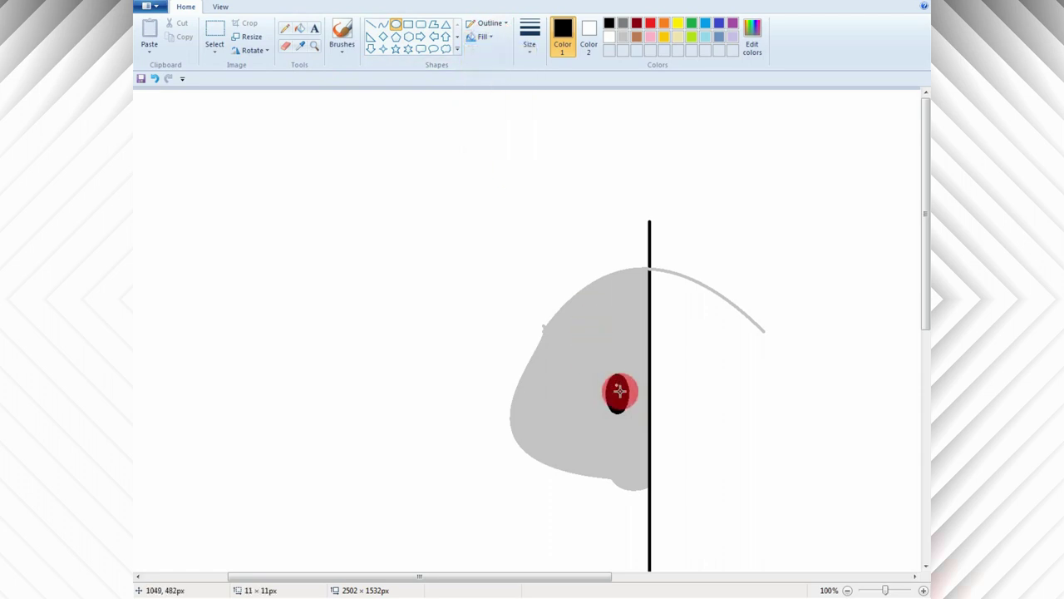
{"action": "left_click_drag", "start_coordinate": [623, 397], "coordinate": [623, 394]}
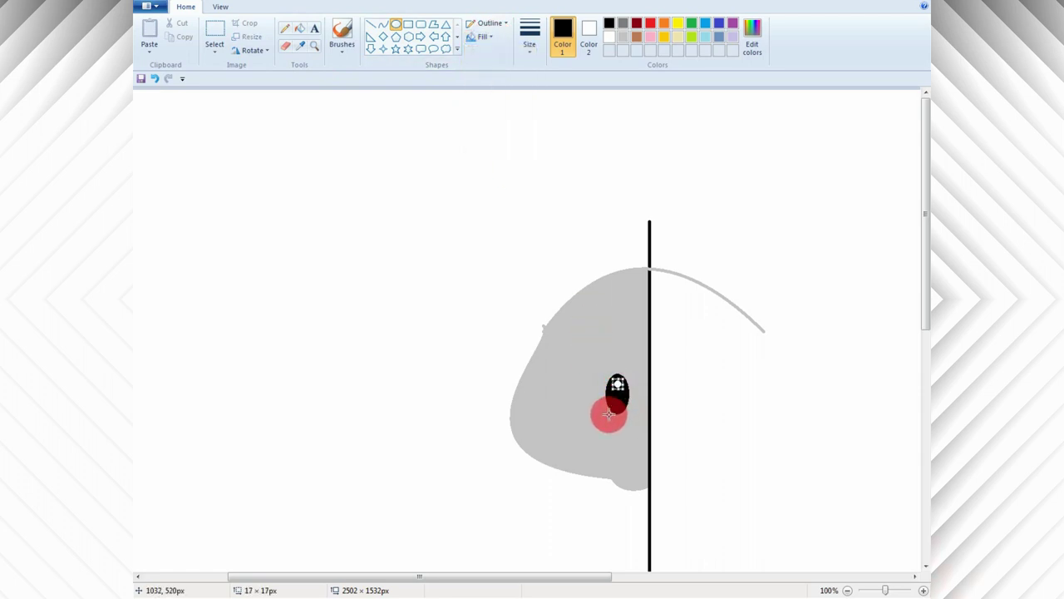
Draw half a nose against the line above the chin in custom pink (255, 179, 203) and fill it with the same pink.
{"action": "left_click", "coordinate": [383, 24]}
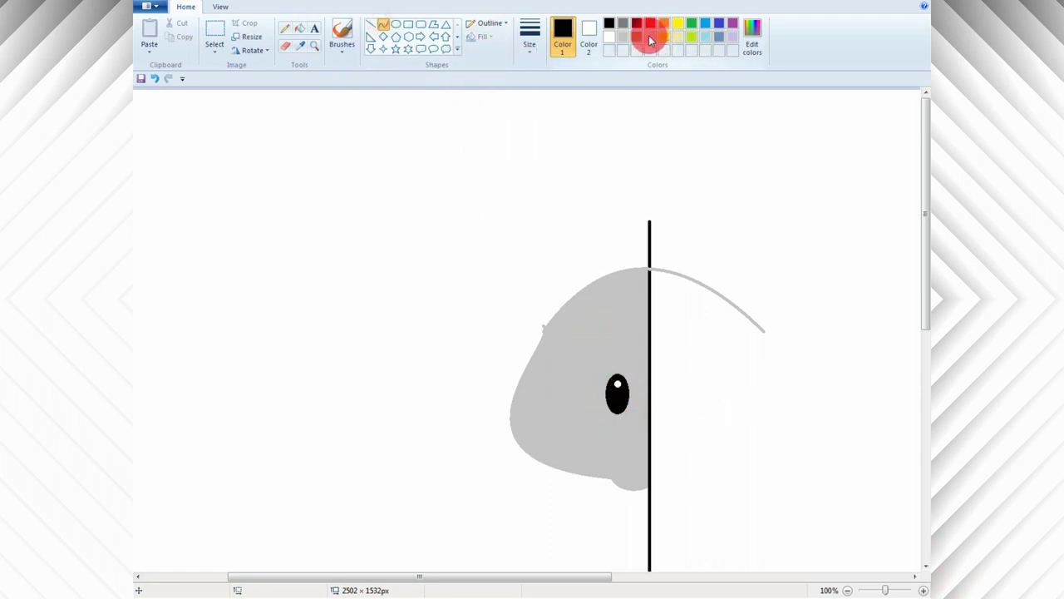
{"action": "left_click", "coordinate": [752, 38]}
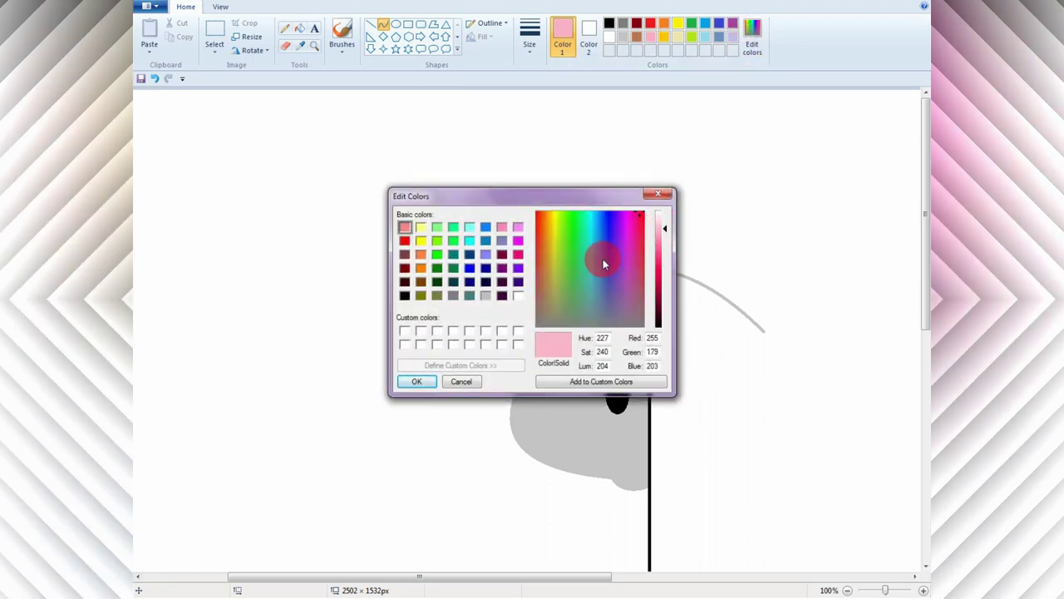
{"action": "left_click", "coordinate": [417, 381]}
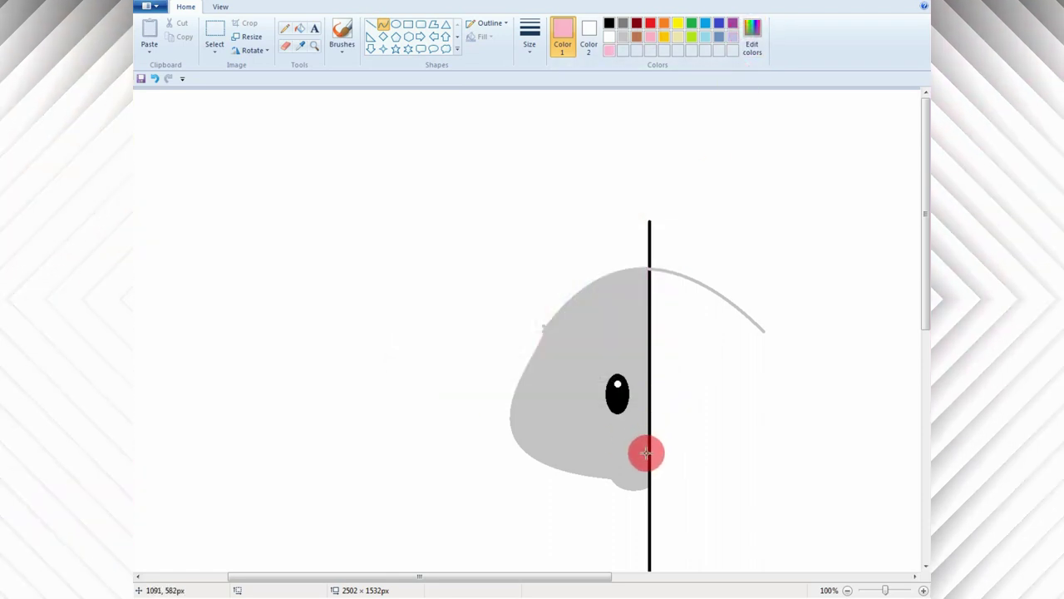
{"action": "mouse_move", "coordinate": [647, 457]}
{"action": "left_mouse_down"}
{"action": "mouse_move", "coordinate": [646, 477]}
{"action": "mouse_move", "coordinate": [629, 451]}
{"action": "mouse_move", "coordinate": [636, 474]}
{"action": "left_mouse_up"}
{"action": "left_click", "coordinate": [299, 28]}
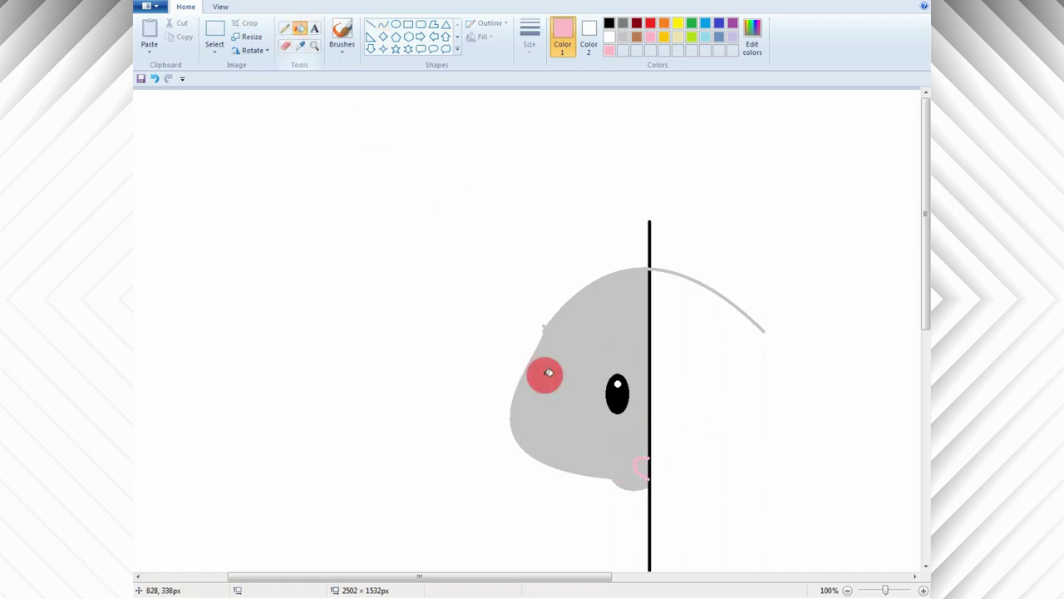
{"action": "left_click", "coordinate": [643, 464]}
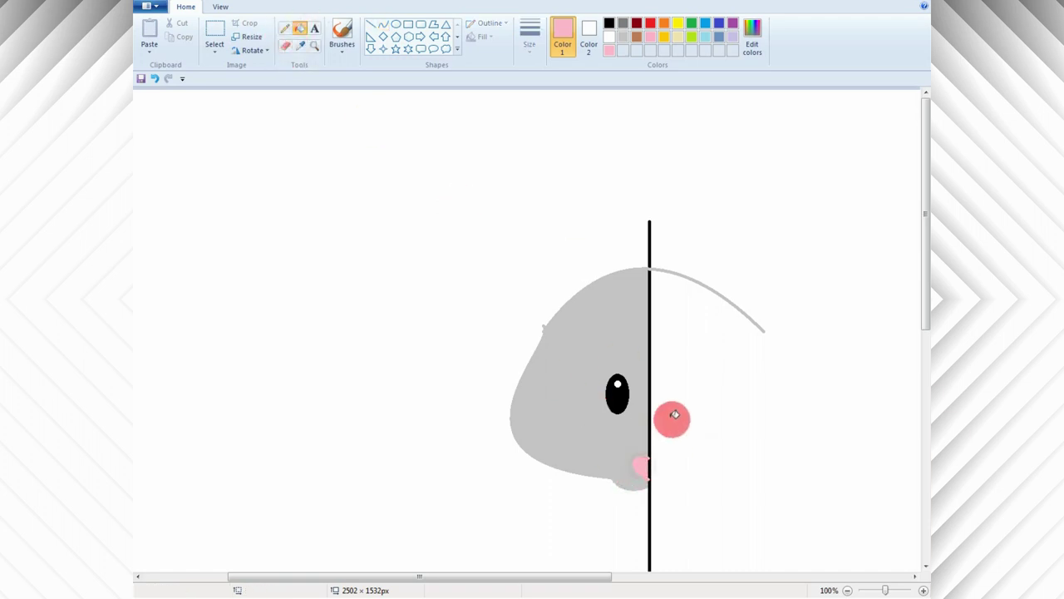
Select the half face up to the vertical line with a rectangle and copy it.
{"action": "left_click", "coordinate": [219, 27]}
{"action": "left_click_drag", "start_coordinate": [437, 156], "coordinate": [650, 557]}
{"action": "right_click", "coordinate": [563, 305]}
{"action": "left_click", "coordinate": [582, 326]}
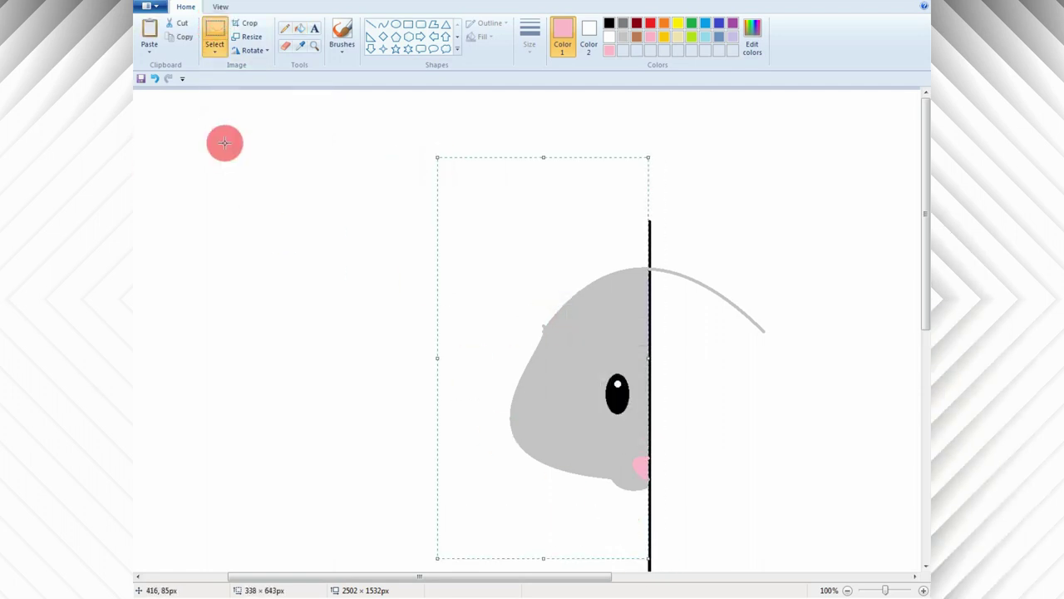
Paste the half face as a transparent selection, flip it horizontally and align it with the original to complete the head.
{"action": "key", "text": "ctrl+v"}
{"action": "left_click", "coordinate": [217, 55]}
{"action": "left_click", "coordinate": [230, 164]}
{"action": "left_click", "coordinate": [252, 50]}
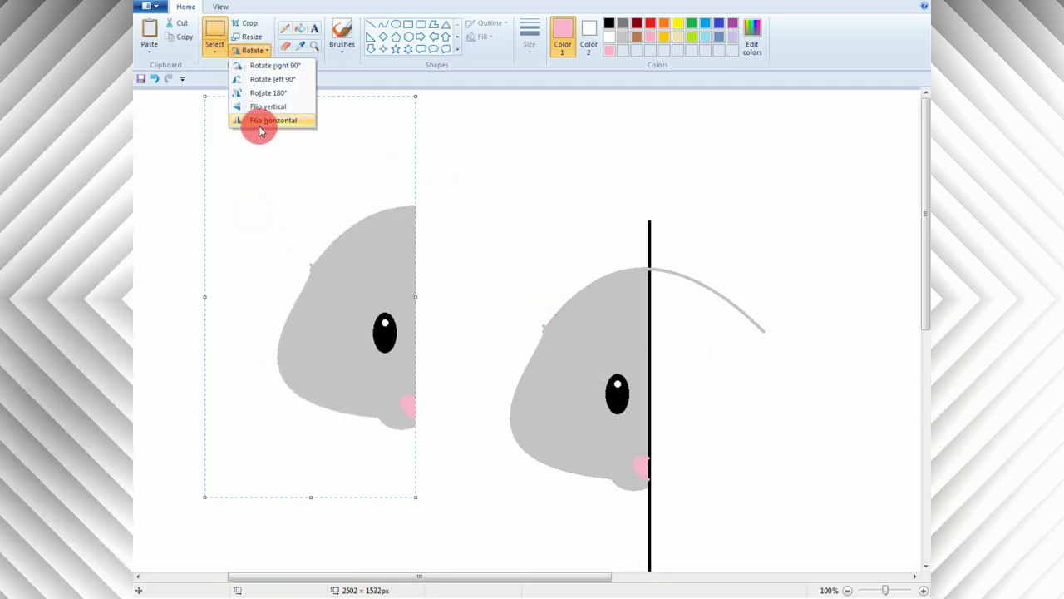
{"action": "left_click", "coordinate": [257, 124]}
{"action": "left_click_drag", "start_coordinate": [232, 237], "coordinate": [740, 302]}
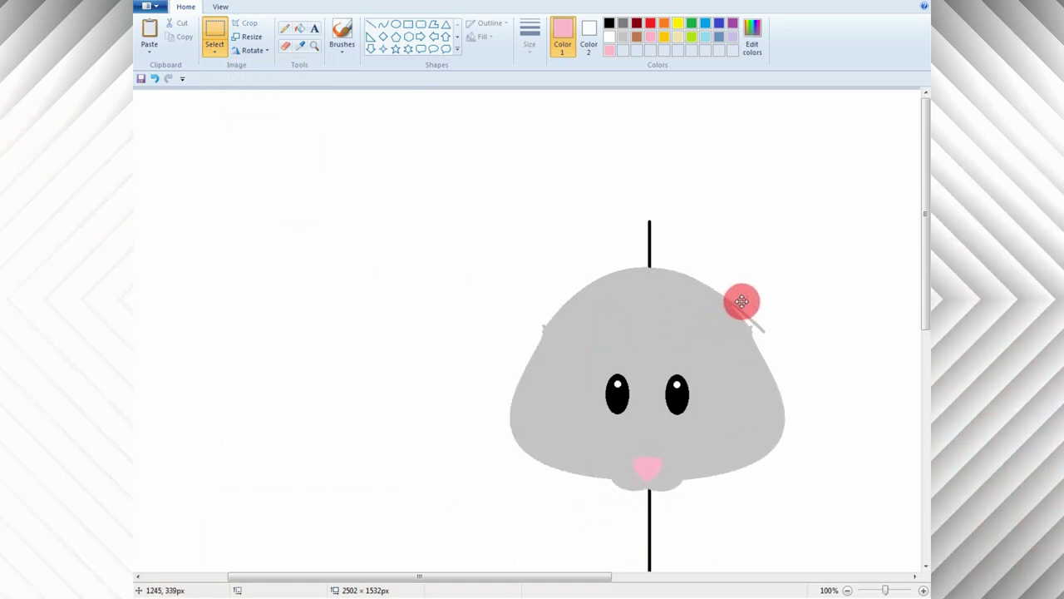
{"action": "left_click", "coordinate": [615, 96]}
Erase the stray bump on the head's left edge at 200% zoom, using white as the background color.
{"action": "left_click", "coordinate": [286, 46]}
{"action": "left_click", "coordinate": [589, 38]}
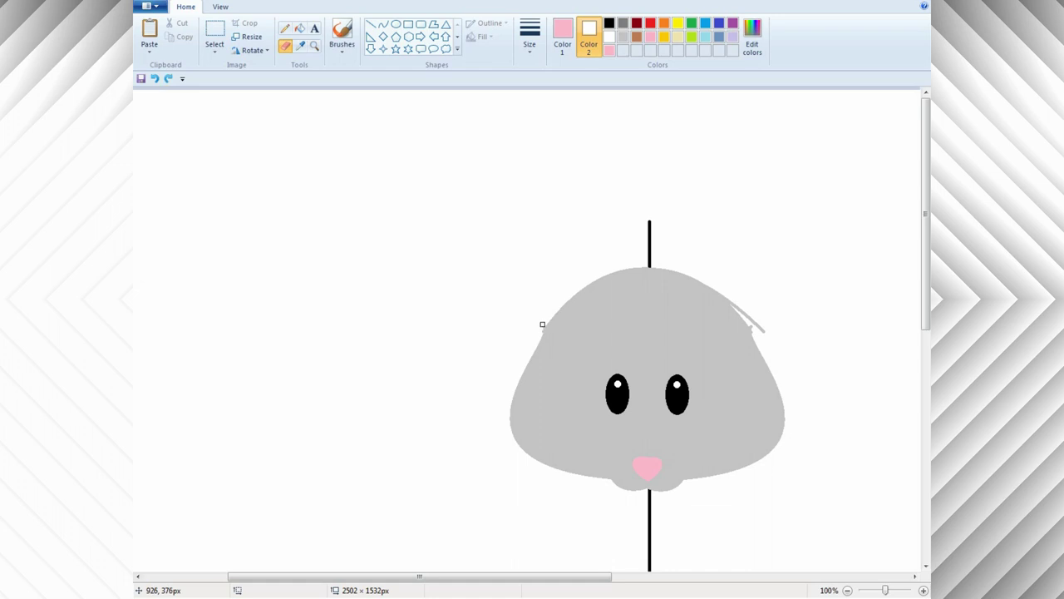
{"action": "left_click", "coordinate": [923, 590]}
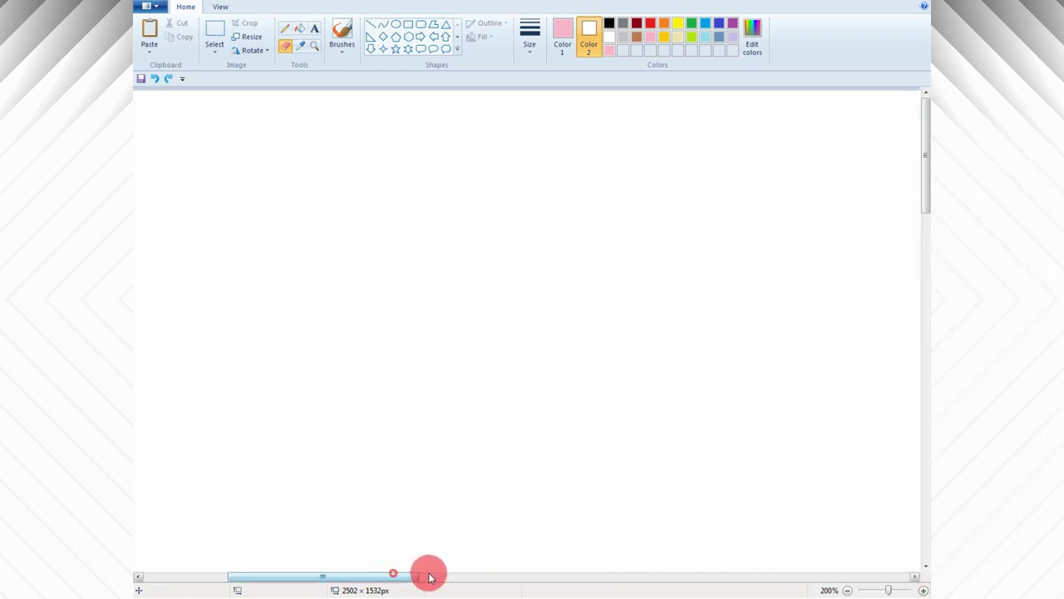
{"action": "left_click_drag", "start_coordinate": [428, 574], "coordinate": [591, 574]}
{"action": "left_click_drag", "start_coordinate": [926, 171], "coordinate": [926, 226]}
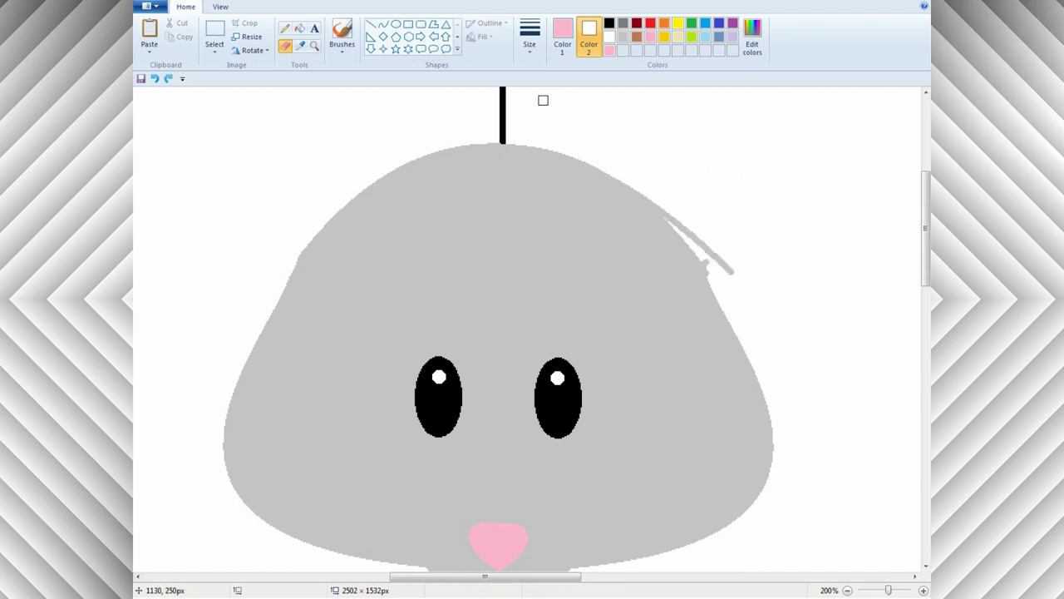
Remove the leftover grey arch line outside the head's right edge with a white curve and the eraser.
{"action": "left_click", "coordinate": [374, 25]}
{"action": "left_click", "coordinate": [563, 27]}
{"action": "left_click", "coordinate": [610, 38]}
{"action": "left_click", "coordinate": [384, 26]}
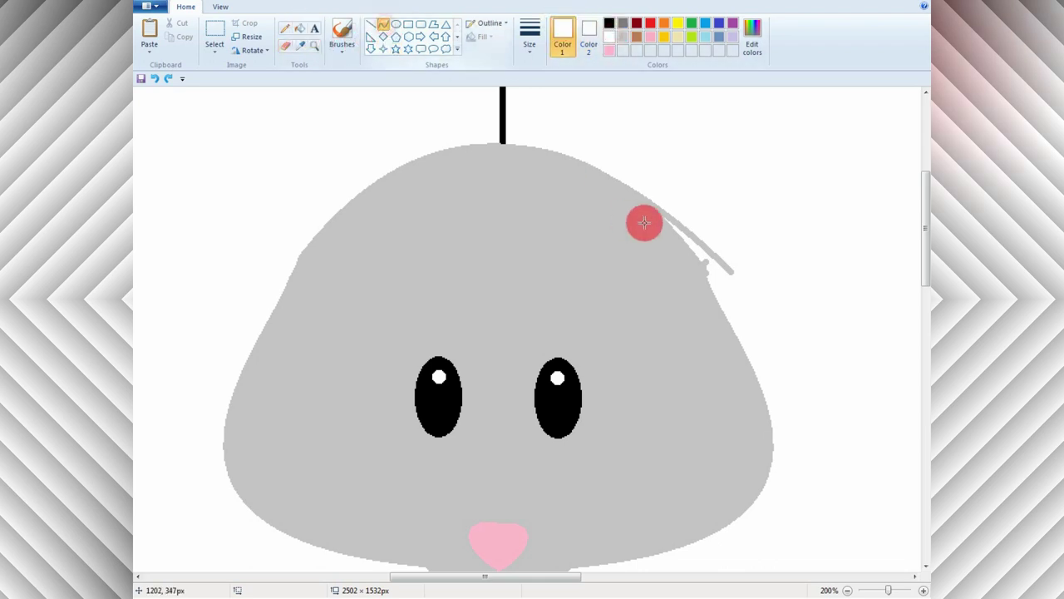
{"action": "mouse_move", "coordinate": [653, 200]}
{"action": "left_mouse_down"}
{"action": "mouse_move", "coordinate": [730, 272]}
{"action": "mouse_move", "coordinate": [729, 245]}
{"action": "left_mouse_up"}
{"action": "left_click", "coordinate": [625, 123]}
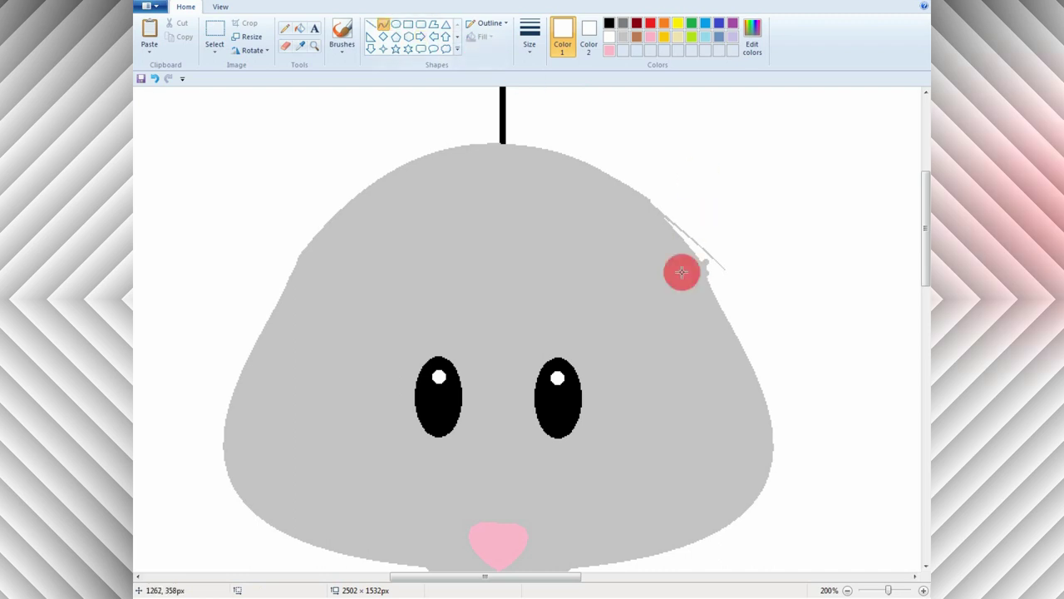
{"action": "left_click", "coordinate": [285, 43]}
{"action": "left_click_drag", "start_coordinate": [720, 264], "coordinate": [679, 220]}
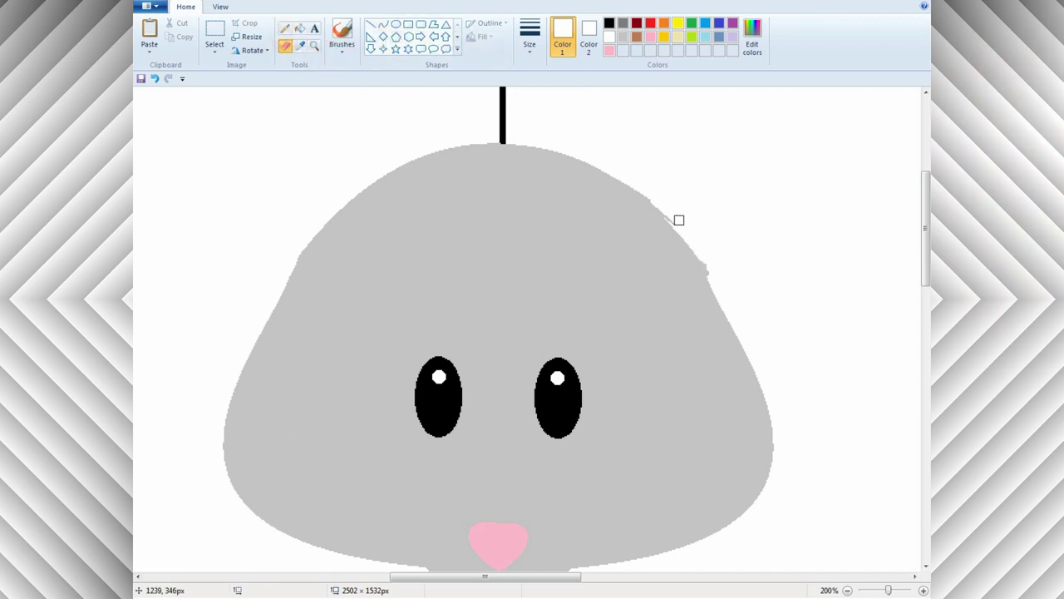
Smooth the head's upper right edge with a curve in the same grey as the head.
{"action": "left_click", "coordinate": [565, 56]}
{"action": "left_click", "coordinate": [382, 25]}
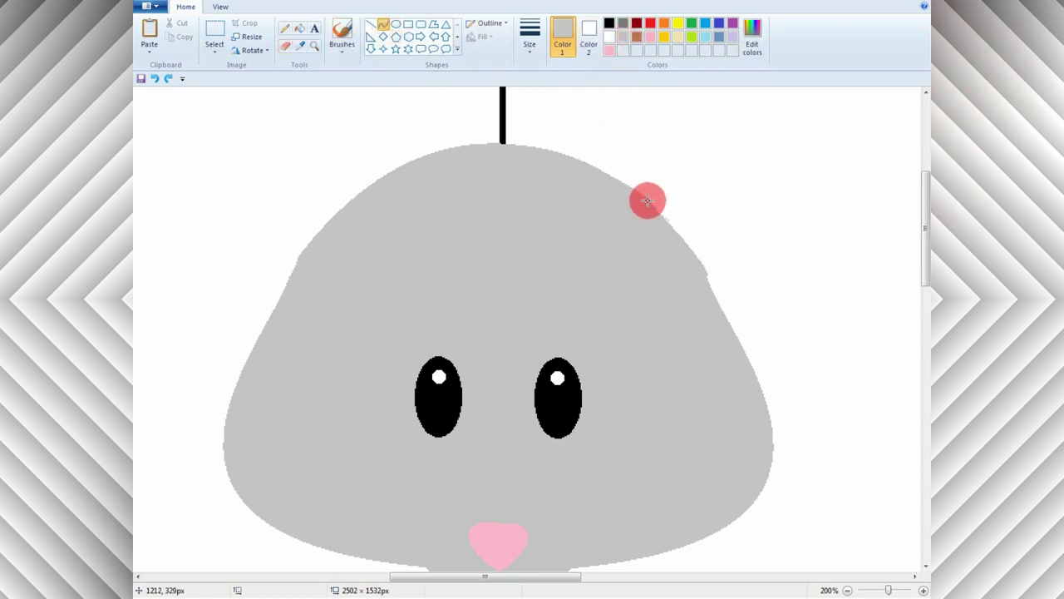
{"action": "left_click_drag", "start_coordinate": [720, 295], "coordinate": [659, 218]}
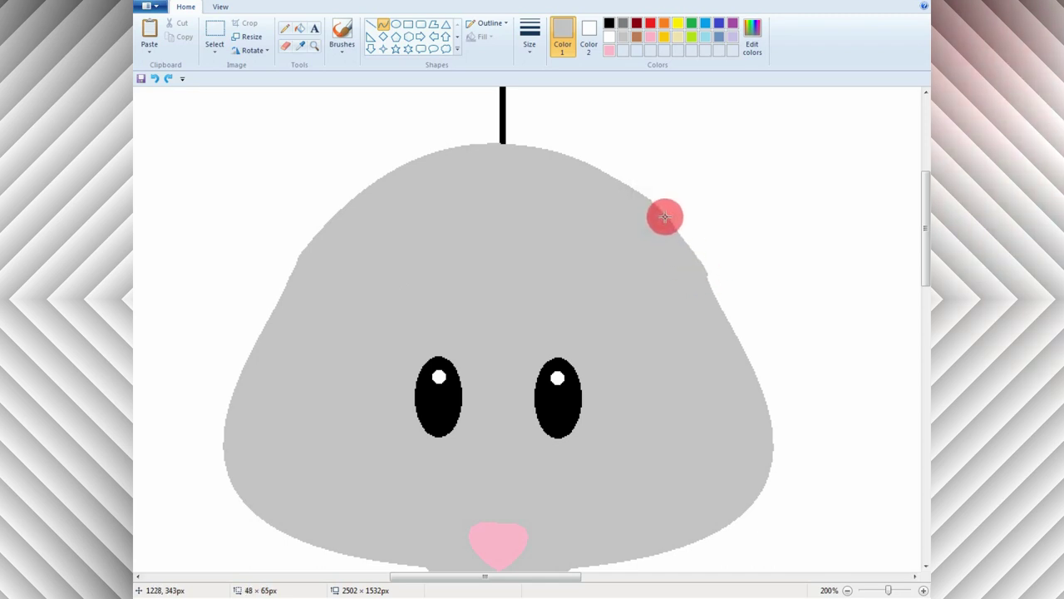
{"action": "mouse_move", "coordinate": [704, 261]}
{"action": "left_mouse_down"}
{"action": "mouse_move", "coordinate": [709, 270]}
{"action": "mouse_move", "coordinate": [704, 260]}
{"action": "left_mouse_up"}
{"action": "left_click", "coordinate": [749, 242]}
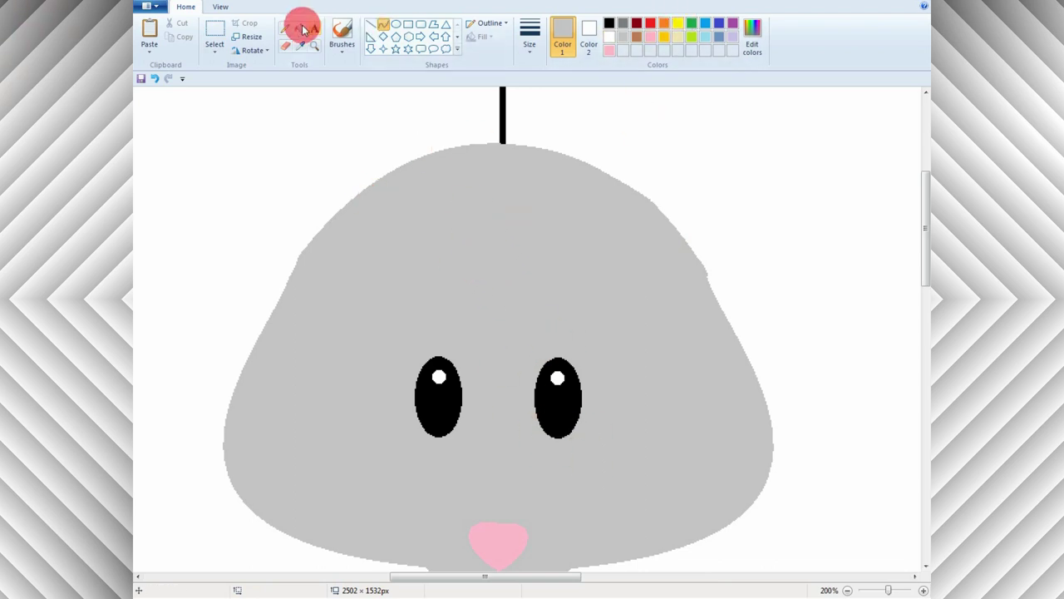
Draw a wavy orange pencil line from the head's upper left edge, between the eyes, to the right cheek.
{"action": "left_click", "coordinate": [286, 28]}
{"action": "left_click", "coordinate": [664, 23]}
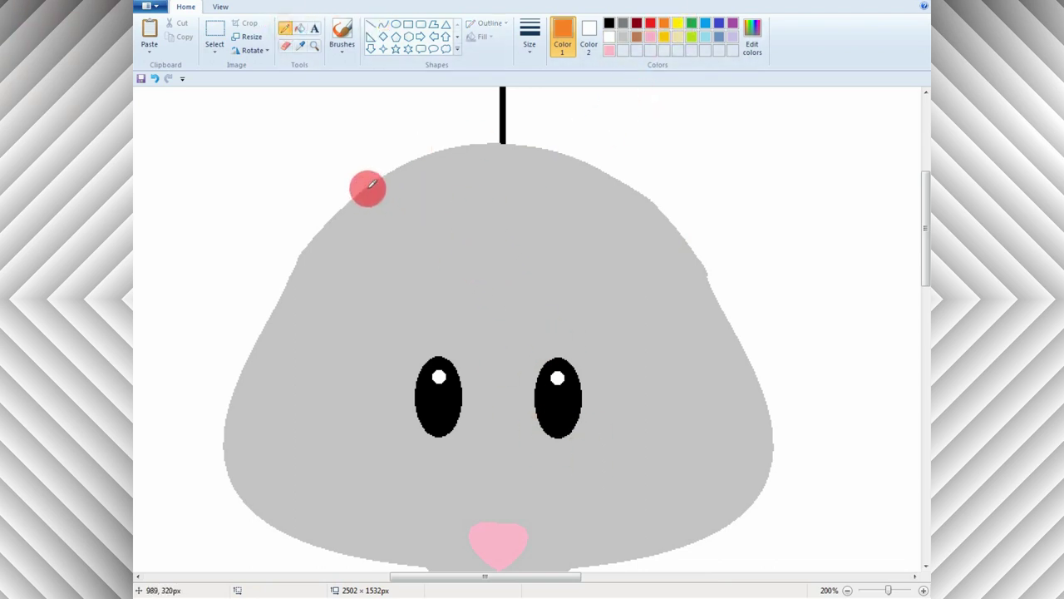
{"action": "mouse_move", "coordinate": [366, 190]}
{"action": "left_mouse_down"}
{"action": "mouse_move", "coordinate": [400, 219]}
{"action": "mouse_move", "coordinate": [481, 338]}
{"action": "mouse_move", "coordinate": [524, 445]}
{"action": "left_mouse_up"}
{"action": "key", "text": "ctrl+z"}
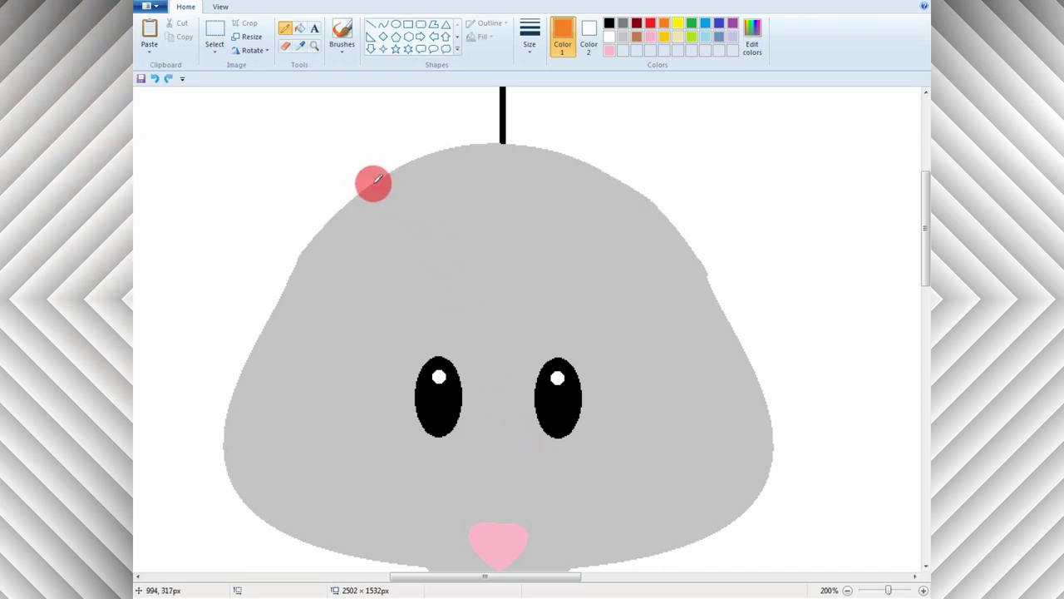
{"action": "mouse_move", "coordinate": [376, 180]}
{"action": "left_mouse_down"}
{"action": "mouse_move", "coordinate": [376, 260]}
{"action": "mouse_move", "coordinate": [453, 307]}
{"action": "mouse_move", "coordinate": [500, 359]}
{"action": "mouse_move", "coordinate": [516, 429]}
{"action": "mouse_move", "coordinate": [536, 451]}
{"action": "mouse_move", "coordinate": [581, 472]}
{"action": "mouse_move", "coordinate": [726, 480]}
{"action": "mouse_move", "coordinate": [779, 438]}
{"action": "left_mouse_up"}
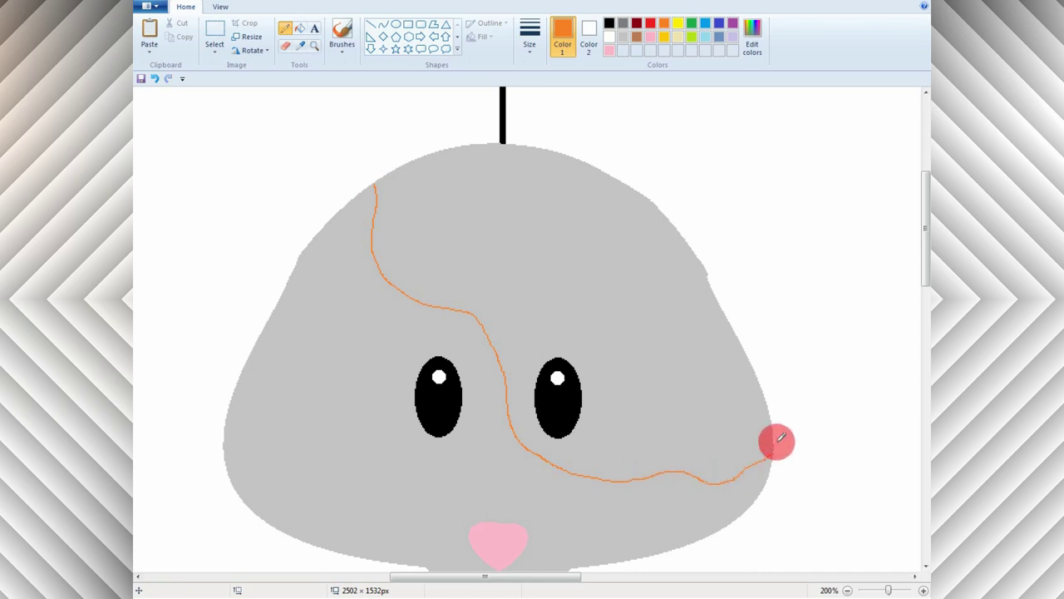
{"action": "left_click", "coordinate": [301, 30]}
{"action": "left_click", "coordinate": [478, 204]}
{"action": "key", "text": "ctrl+z"}
Close the gap where the orange line meets the head's edge and fill the enclosed upper right patch with orange.
{"action": "left_click", "coordinate": [285, 29]}
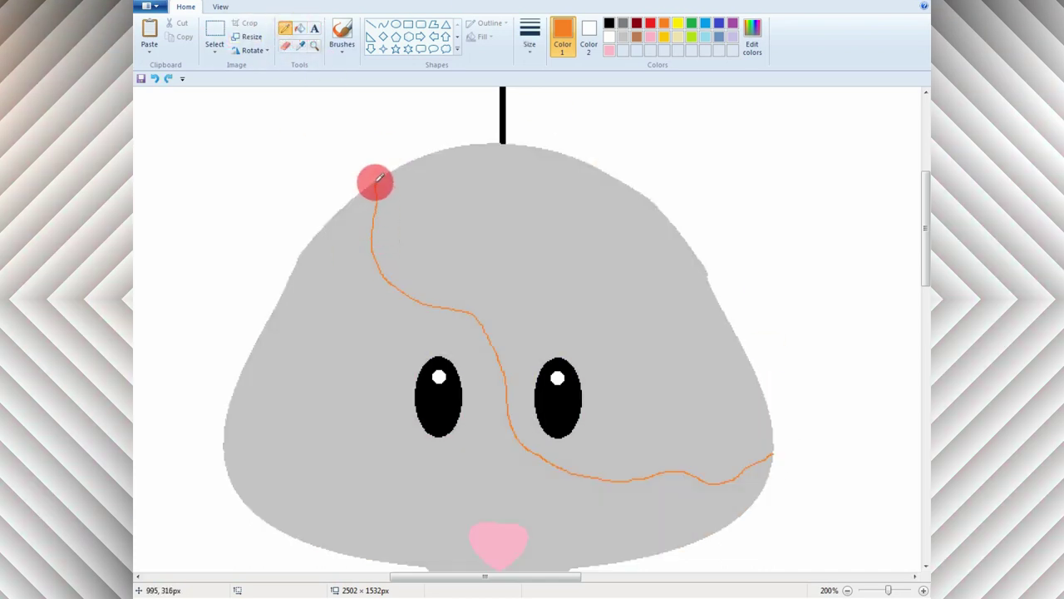
{"action": "left_click", "coordinate": [299, 29]}
{"action": "left_click", "coordinate": [423, 198]}
{"action": "left_click", "coordinate": [847, 589]}
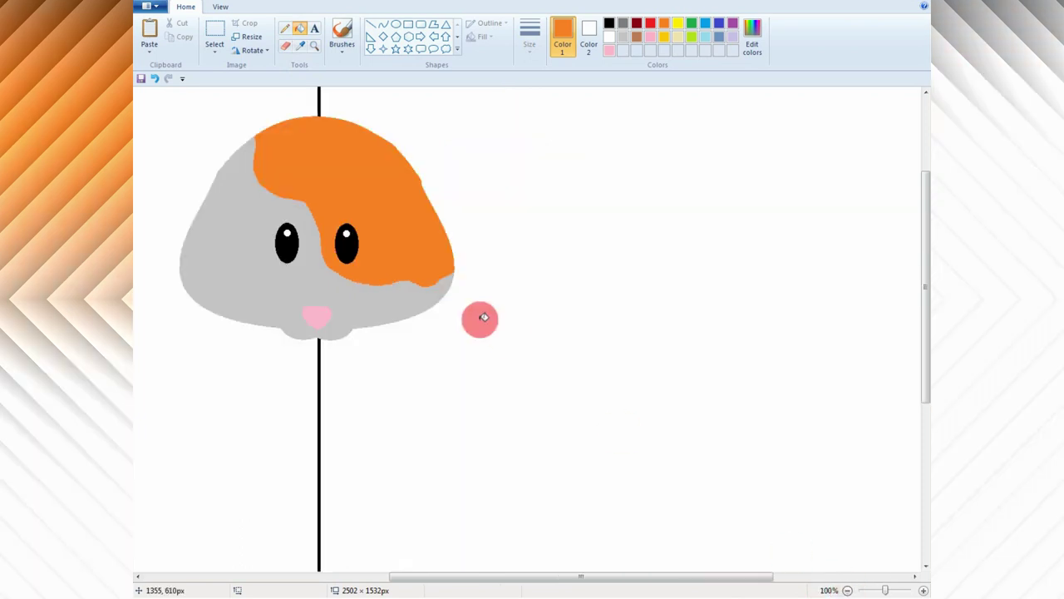
Erase the black vertical guide line above the head.
{"action": "left_click_drag", "start_coordinate": [551, 576], "coordinate": [439, 577]}
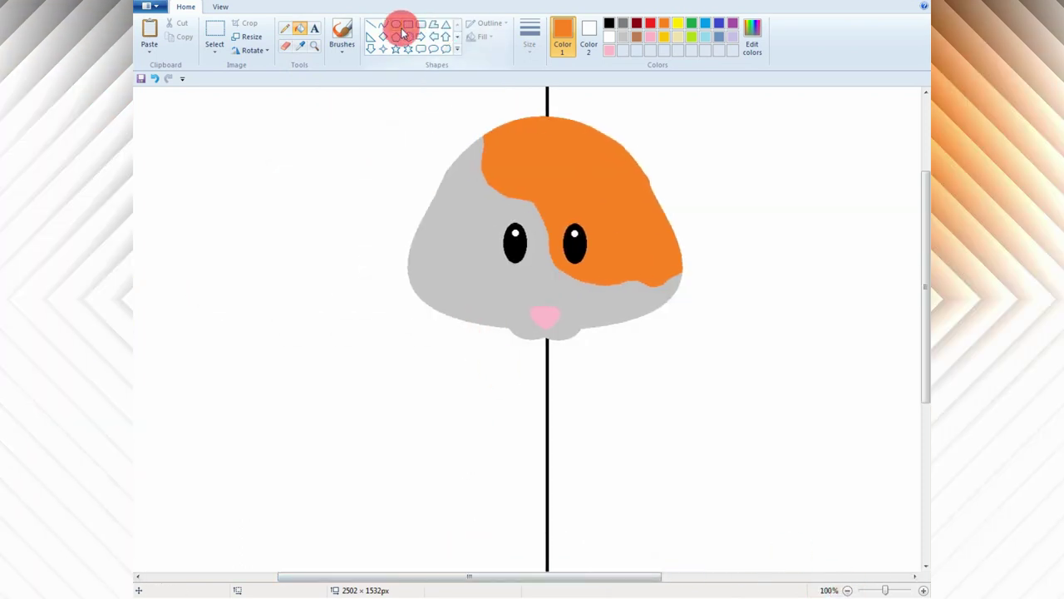
{"action": "left_click", "coordinate": [623, 36]}
{"action": "left_click_drag", "start_coordinate": [923, 200], "coordinate": [921, 124]}
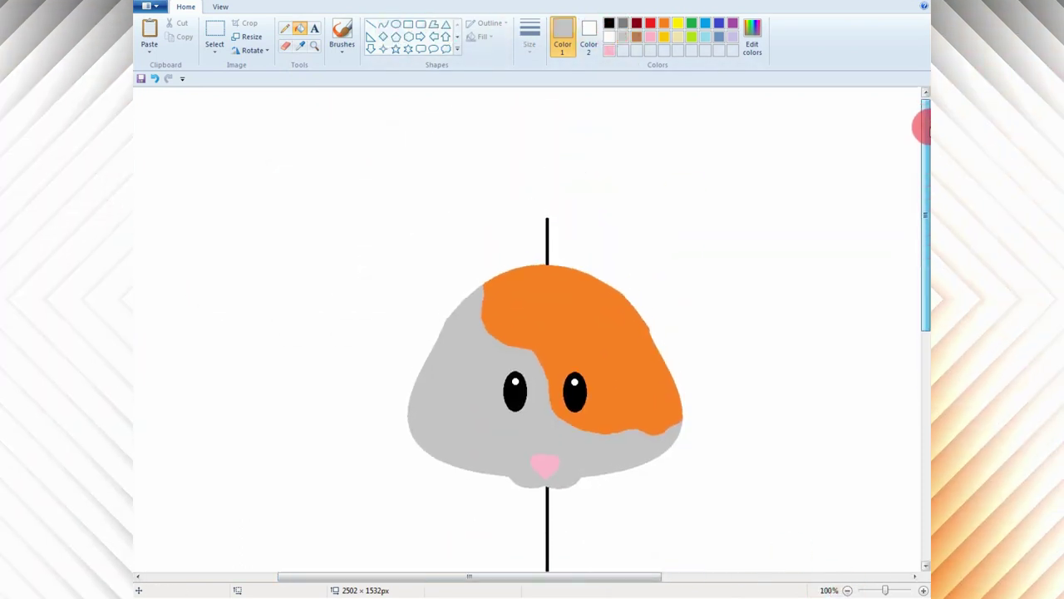
{"action": "left_click", "coordinate": [289, 48]}
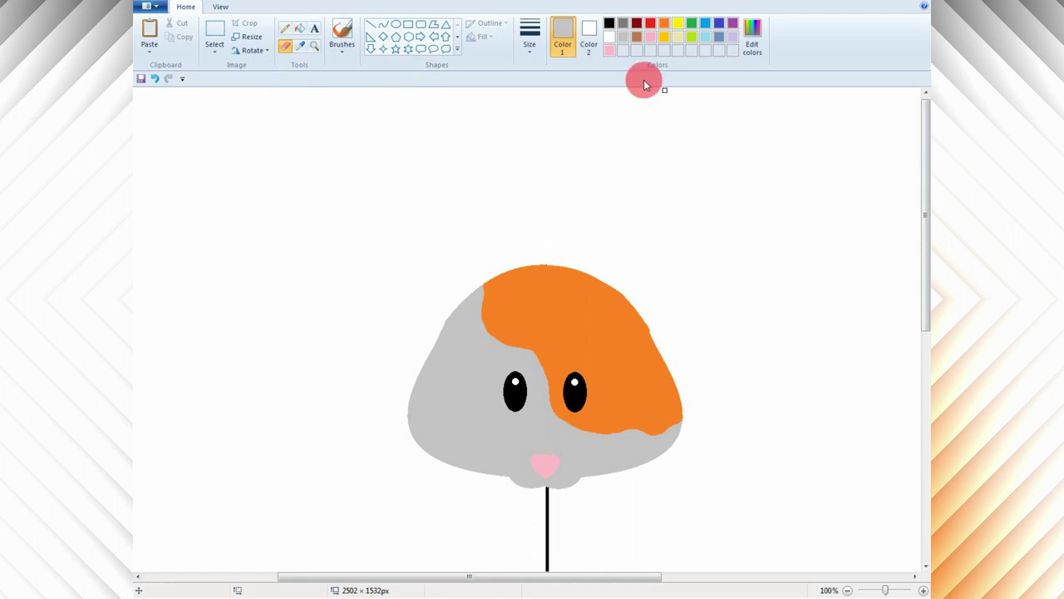
Add a darker pink as a custom color and fill the nose with it.
{"action": "left_click", "coordinate": [609, 51]}
{"action": "left_click", "coordinate": [752, 37]}
{"action": "left_click", "coordinate": [666, 240]}
{"action": "left_click", "coordinate": [416, 380]}
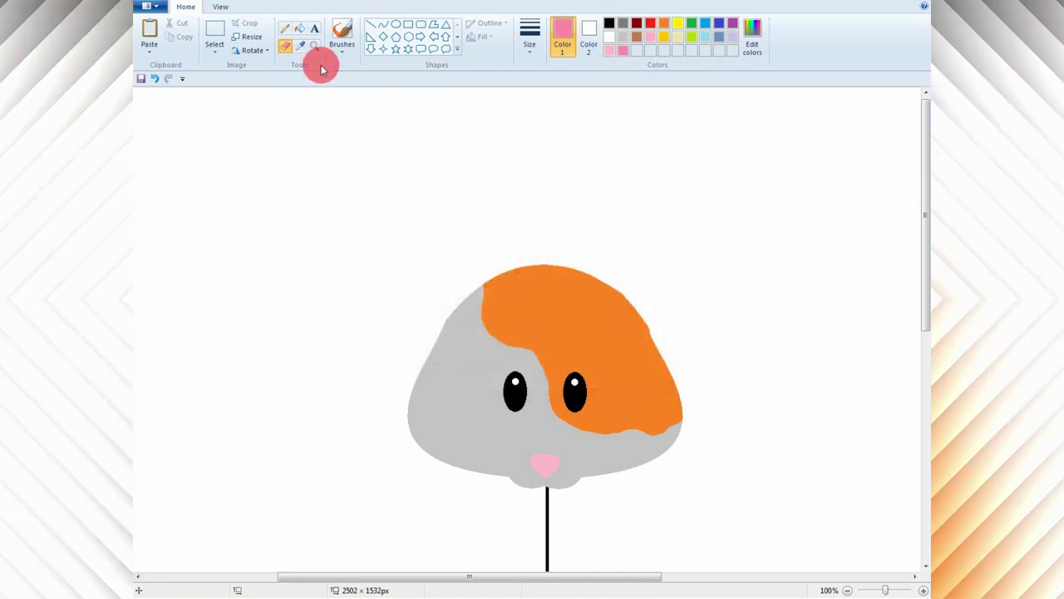
{"action": "left_click", "coordinate": [545, 461]}
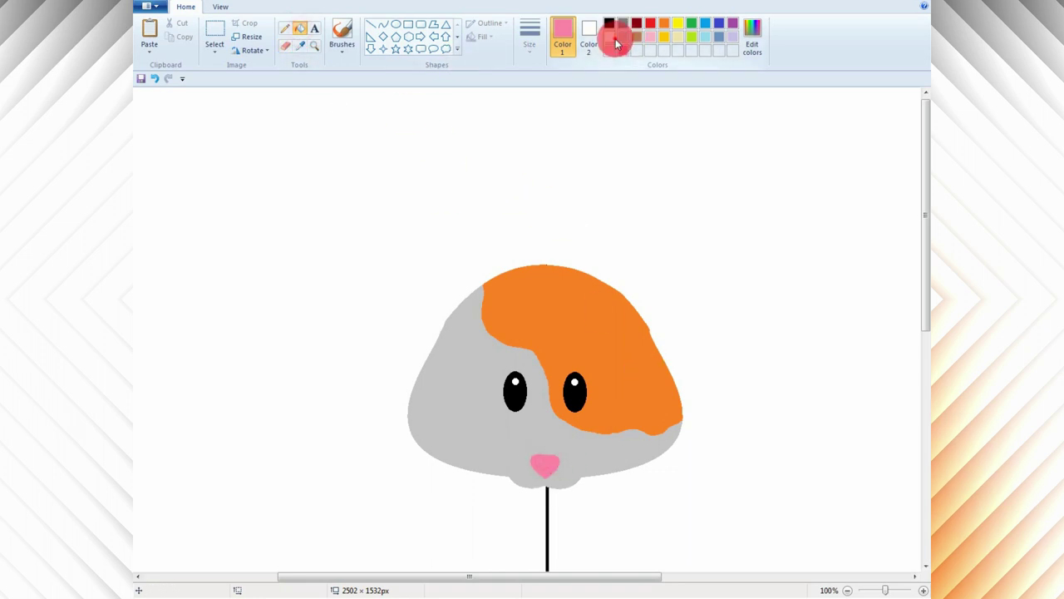
Draw a rounded ear outline with a darker pink curve on the head's upper left edge.
{"action": "left_click", "coordinate": [623, 37]}
{"action": "left_click", "coordinate": [384, 24]}
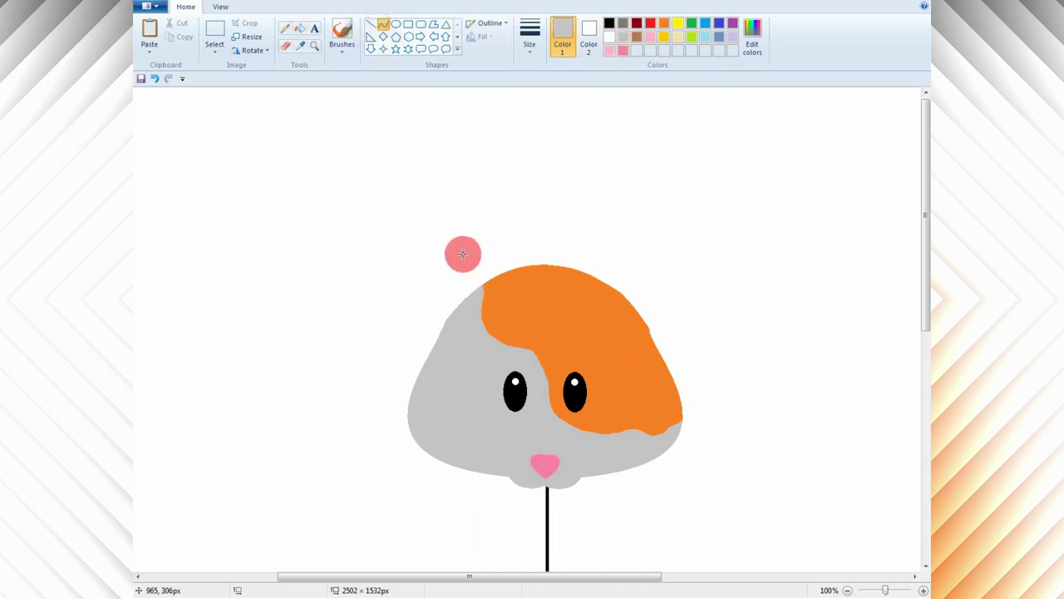
{"action": "left_click", "coordinate": [623, 49]}
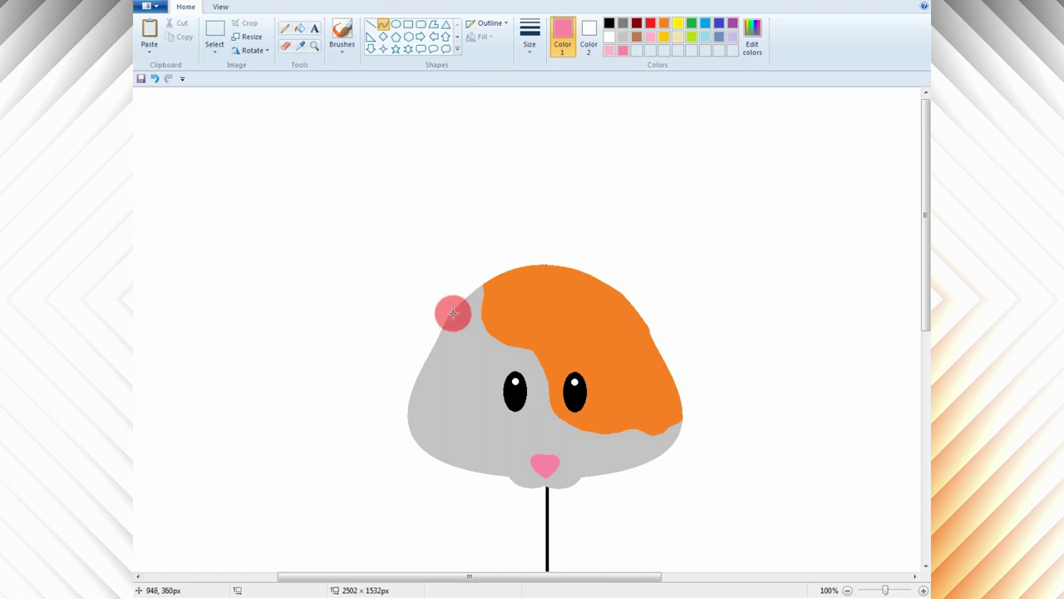
{"action": "mouse_move", "coordinate": [447, 322]}
{"action": "left_mouse_down"}
{"action": "mouse_move", "coordinate": [477, 274]}
{"action": "mouse_move", "coordinate": [509, 269]}
{"action": "mouse_move", "coordinate": [440, 288]}
{"action": "mouse_move", "coordinate": [391, 245]}
{"action": "mouse_move", "coordinate": [487, 212]}
{"action": "left_mouse_up"}
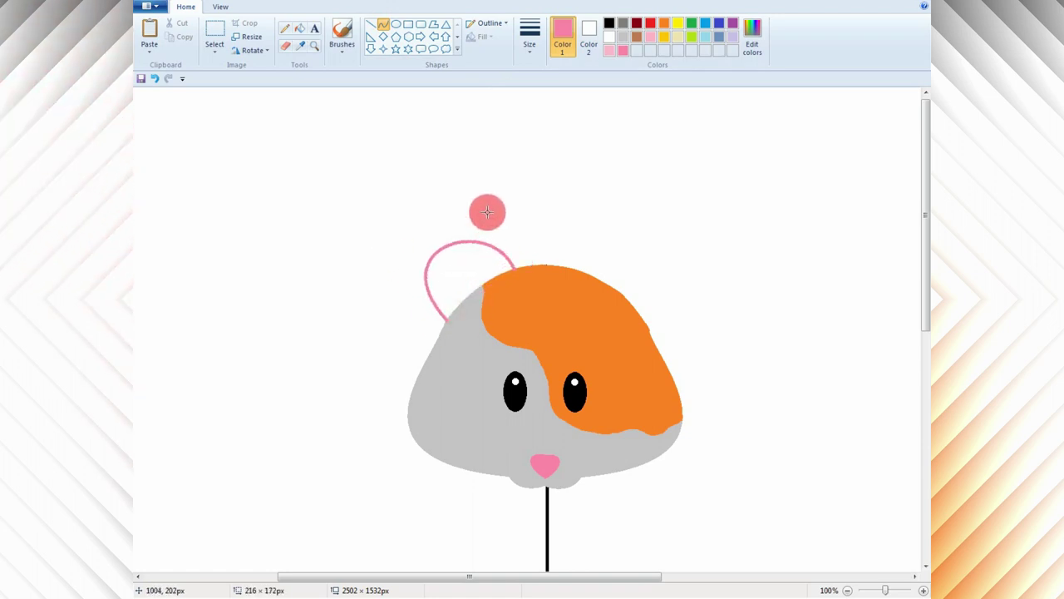
Draw a light grey curve inside the ear outline's right side and fill the crescent between the lines with grey.
{"action": "left_click", "coordinate": [623, 37]}
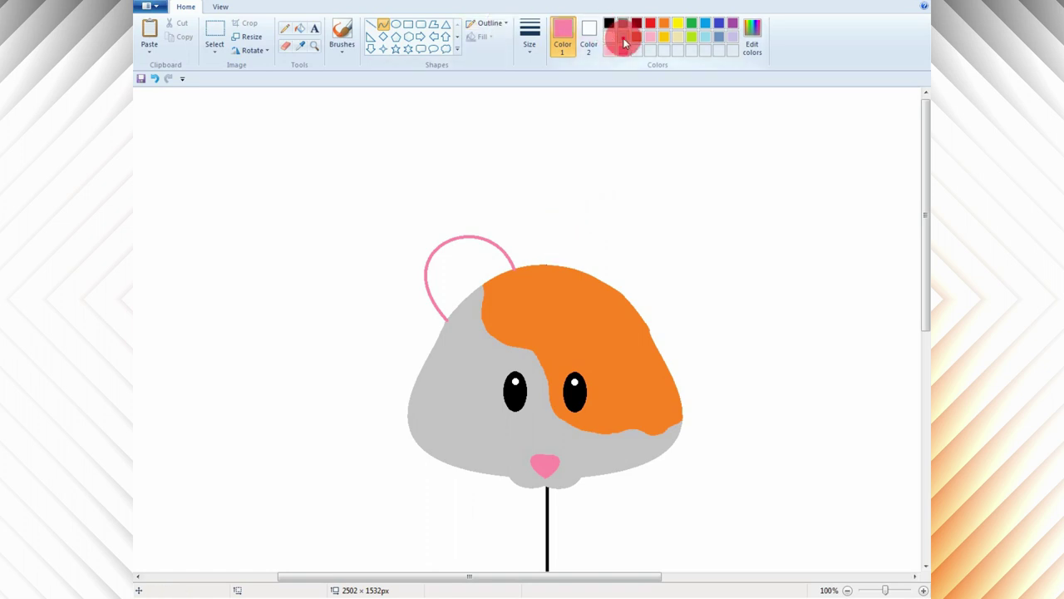
{"action": "left_click_drag", "start_coordinate": [511, 271], "coordinate": [476, 238]}
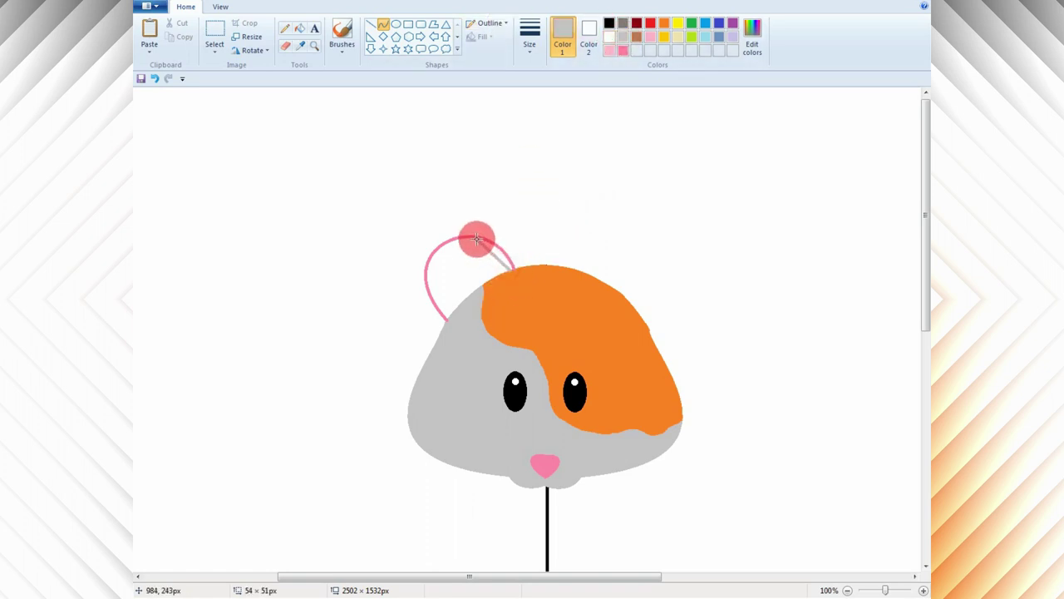
{"action": "mouse_move", "coordinate": [503, 272]}
{"action": "left_mouse_down"}
{"action": "mouse_move", "coordinate": [487, 242]}
{"action": "mouse_move", "coordinate": [497, 272]}
{"action": "left_mouse_up"}
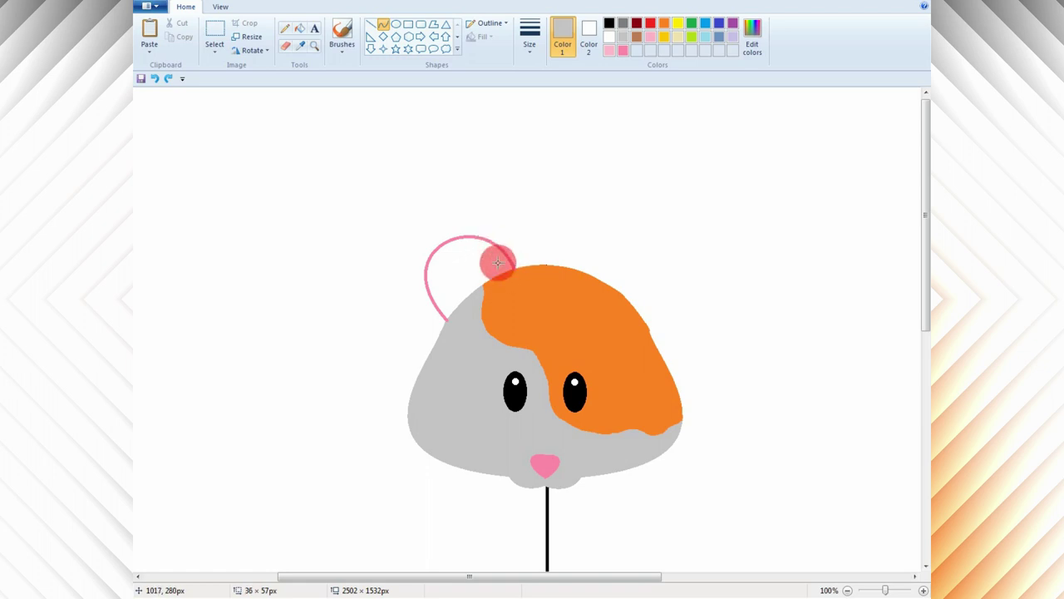
{"action": "mouse_move", "coordinate": [473, 239]}
{"action": "left_mouse_down"}
{"action": "mouse_move", "coordinate": [501, 259]}
{"action": "mouse_move", "coordinate": [473, 237]}
{"action": "left_mouse_up"}
{"action": "left_click", "coordinate": [299, 27]}
Cover the pink outline beside the crescent with a grey curve, and clean the crescent's ends using the eraser in grey and orange.
{"action": "left_click", "coordinate": [384, 25]}
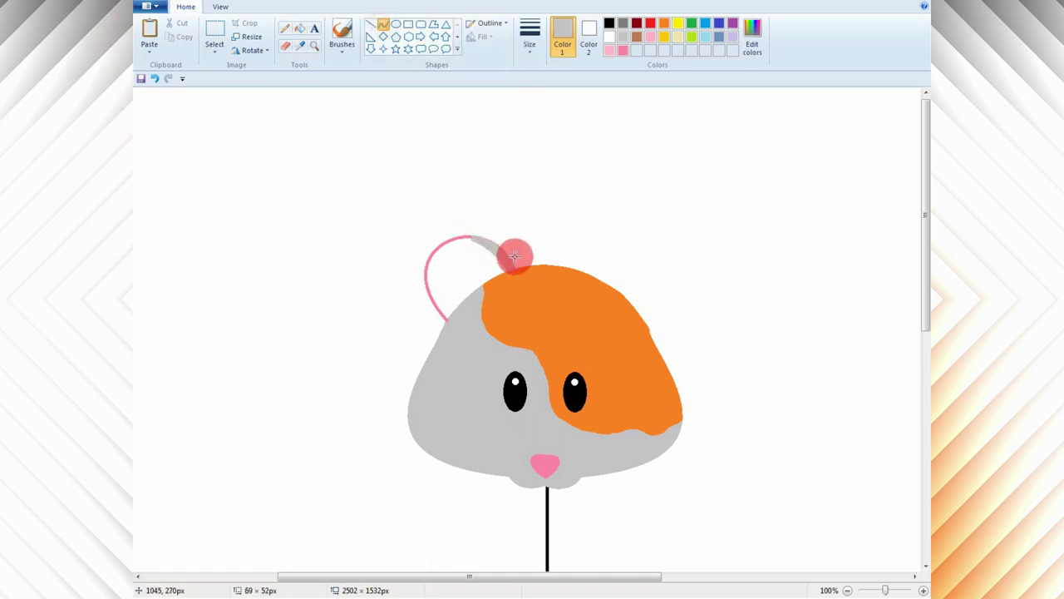
{"action": "left_click_drag", "start_coordinate": [499, 239], "coordinate": [518, 264]}
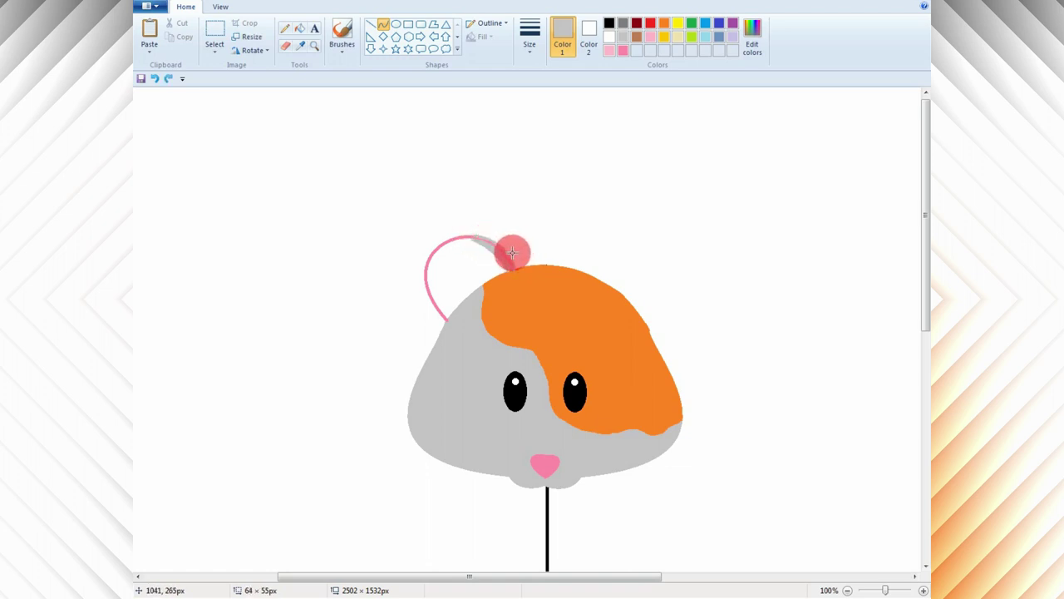
{"action": "left_click", "coordinate": [286, 45]}
{"action": "left_click", "coordinate": [623, 51]}
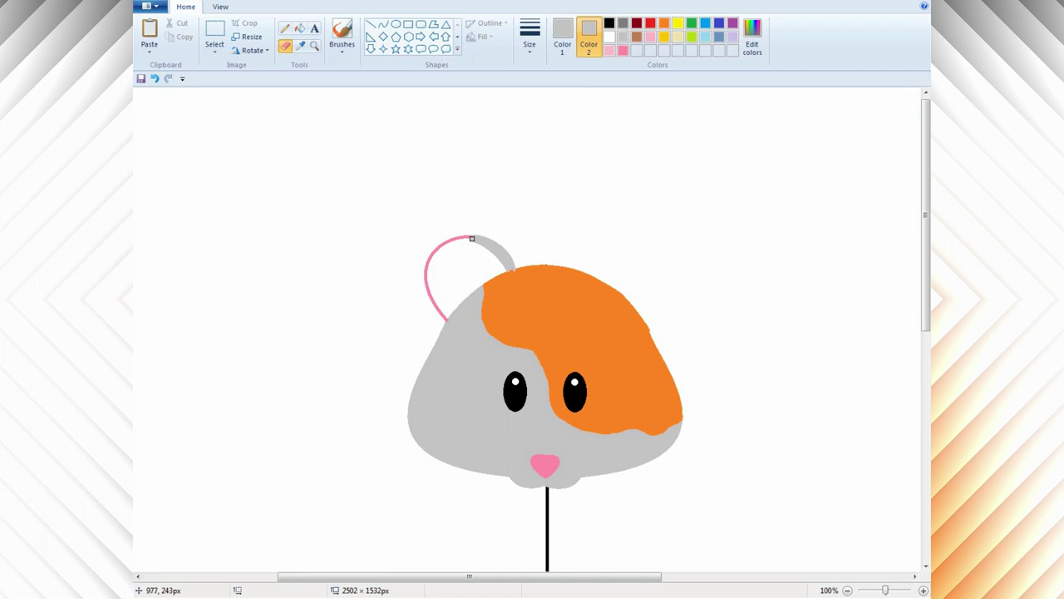
{"action": "left_click", "coordinate": [923, 589]}
{"action": "left_click_drag", "start_coordinate": [452, 575], "coordinate": [558, 574]}
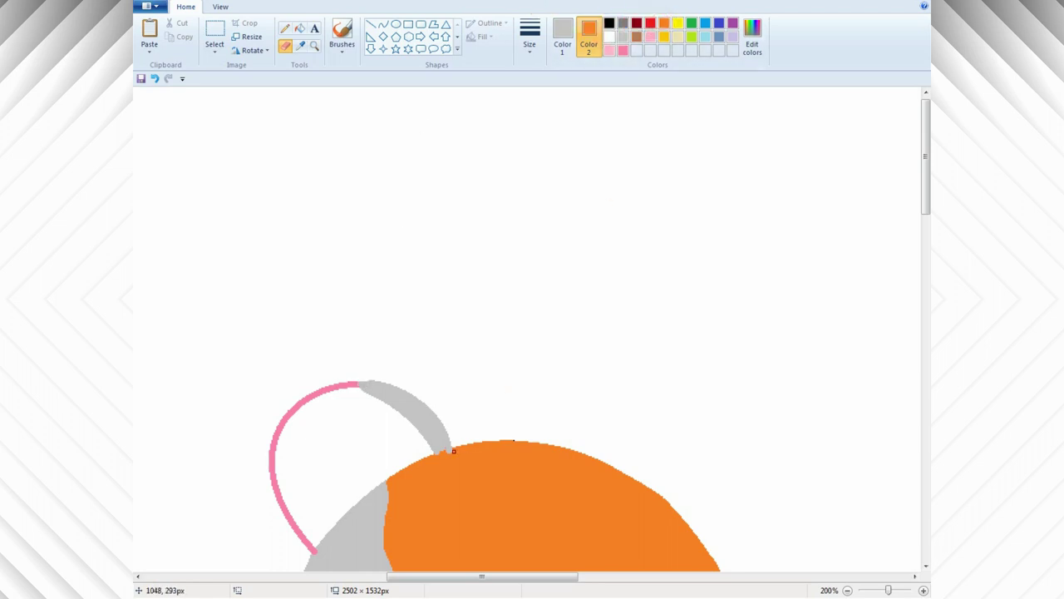
{"action": "left_click", "coordinate": [300, 29]}
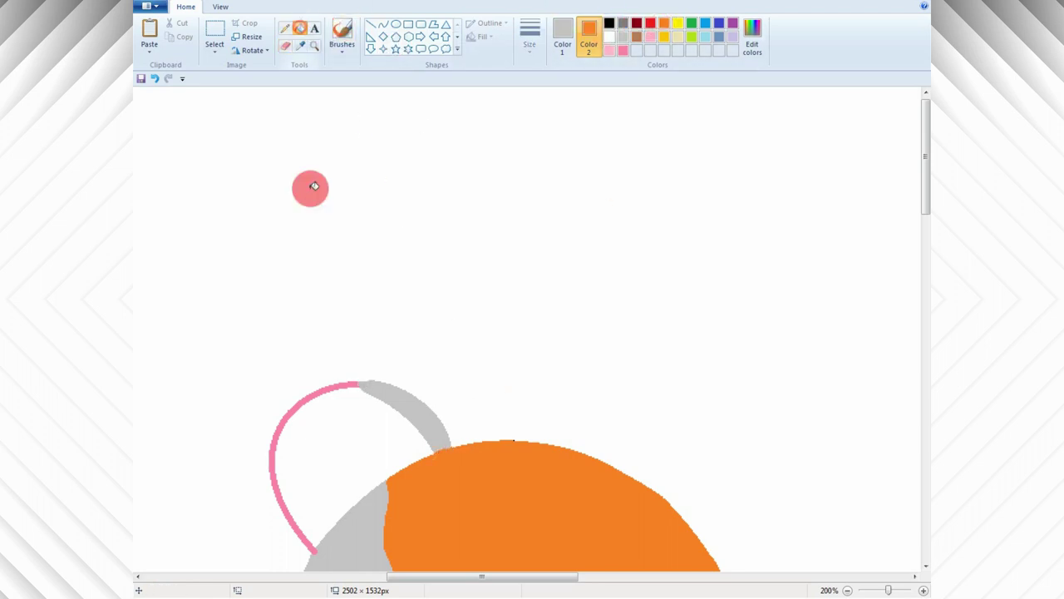
{"action": "left_click", "coordinate": [350, 420]}
{"action": "key", "text": "ctrl+z"}
{"action": "left_click", "coordinate": [623, 50]}
{"action": "left_click", "coordinate": [350, 429]}
{"action": "key", "text": "ctrl+z"}
Fill the inside of the left ear with the darker pink as the foreground color.
{"action": "left_click", "coordinate": [562, 37]}
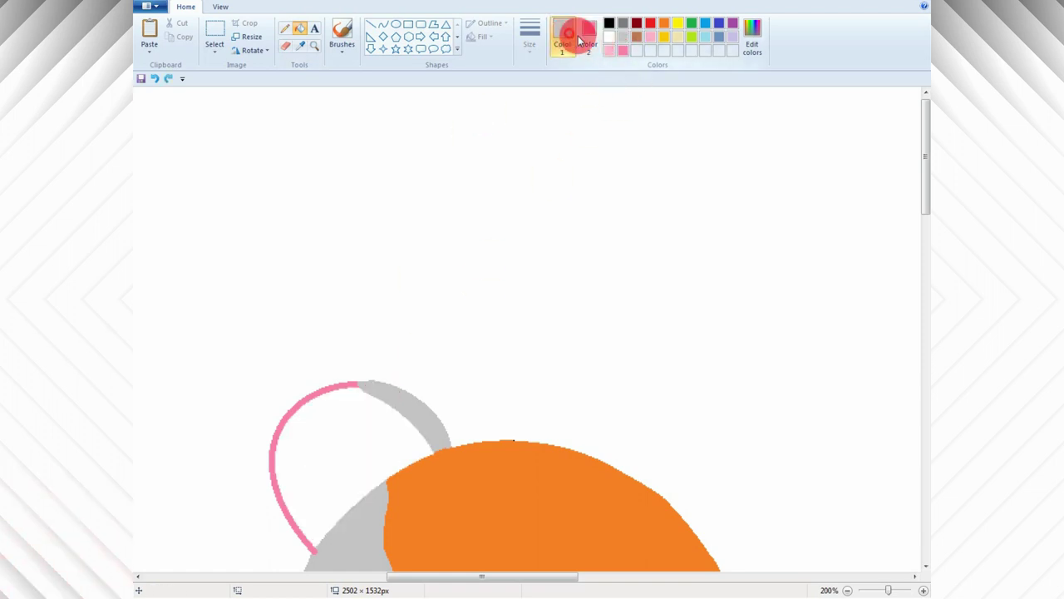
{"action": "left_click", "coordinate": [622, 50]}
{"action": "left_click", "coordinate": [363, 457]}
{"action": "left_click", "coordinate": [847, 589]}
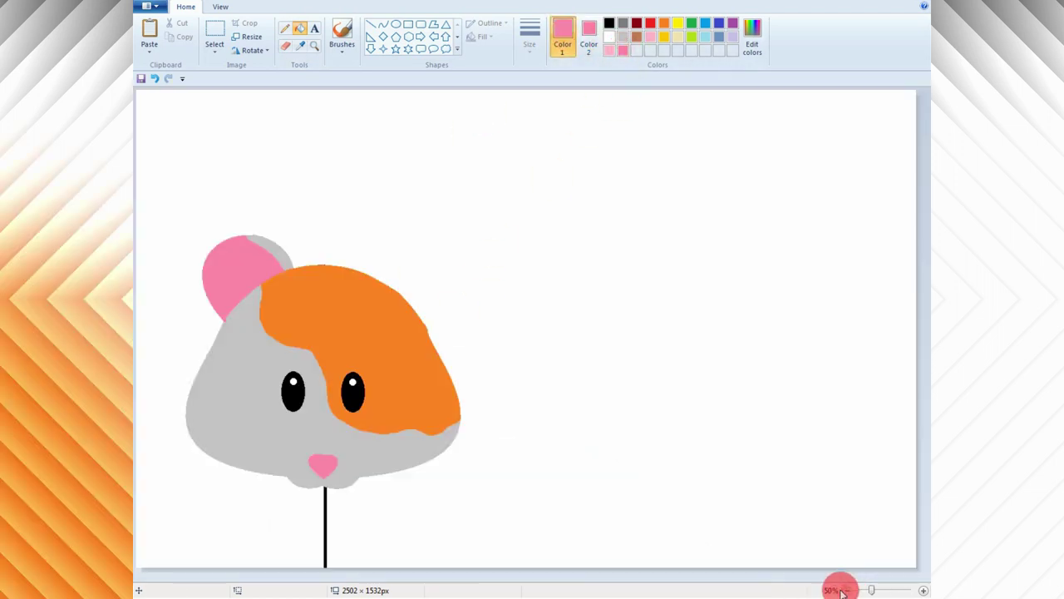
{"action": "left_click", "coordinate": [847, 590]}
{"action": "left_click", "coordinate": [215, 35]}
{"action": "left_click_drag", "start_coordinate": [395, 150], "coordinate": [462, 211]}
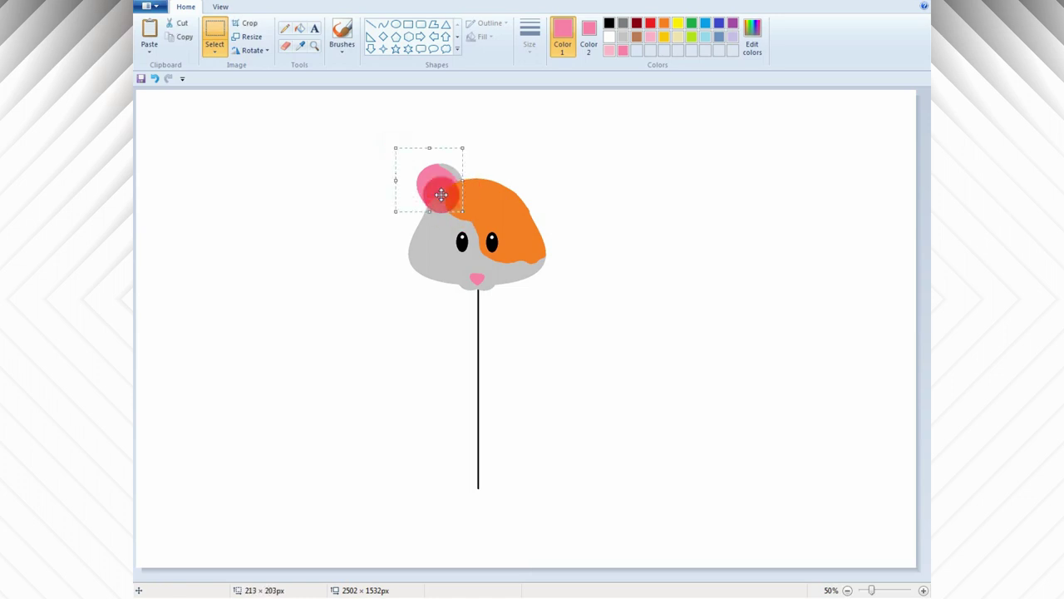
{"action": "right_click", "coordinate": [423, 171]}
{"action": "left_click", "coordinate": [443, 194]}
{"action": "right_click", "coordinate": [569, 182]}
{"action": "left_click", "coordinate": [594, 219]}
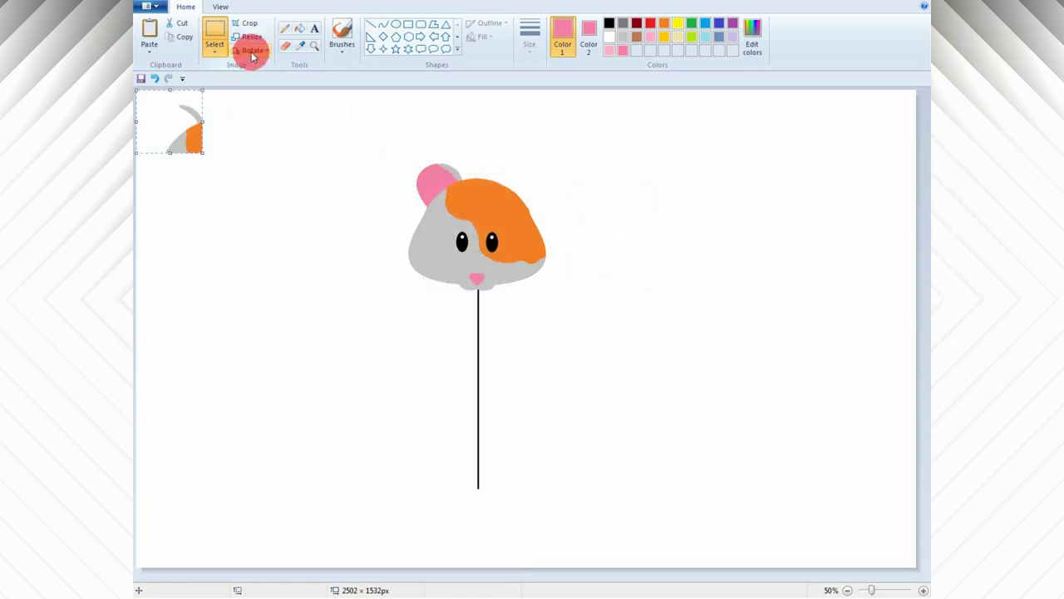
{"action": "key", "text": "ctrl+z"}
Select the left ear and place its mirrored copy on the head's upper right edge, level with the left ear.
{"action": "left_click_drag", "start_coordinate": [360, 131], "coordinate": [472, 208]}
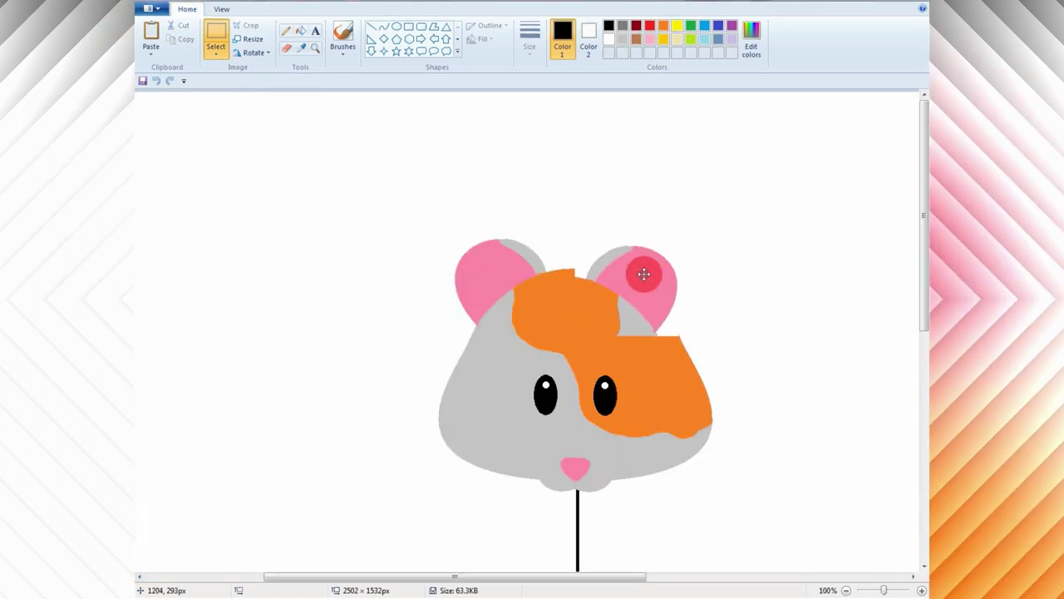
{"action": "left_click_drag", "start_coordinate": [641, 273], "coordinate": [695, 284]}
{"action": "mouse_move", "coordinate": [687, 284]}
{"action": "left_mouse_down"}
{"action": "mouse_move", "coordinate": [639, 275]}
{"action": "mouse_move", "coordinate": [660, 279]}
{"action": "left_mouse_up"}
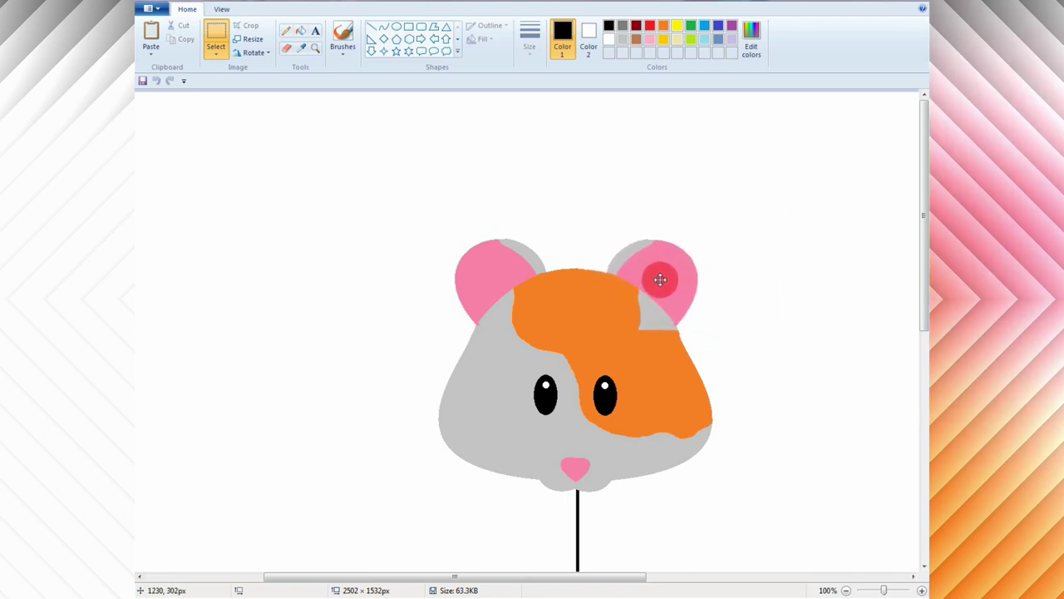
Fill the grey corner below the right ear with orange.
{"action": "left_click", "coordinate": [301, 31]}
{"action": "left_click", "coordinate": [662, 25]}
{"action": "left_click", "coordinate": [652, 300]}
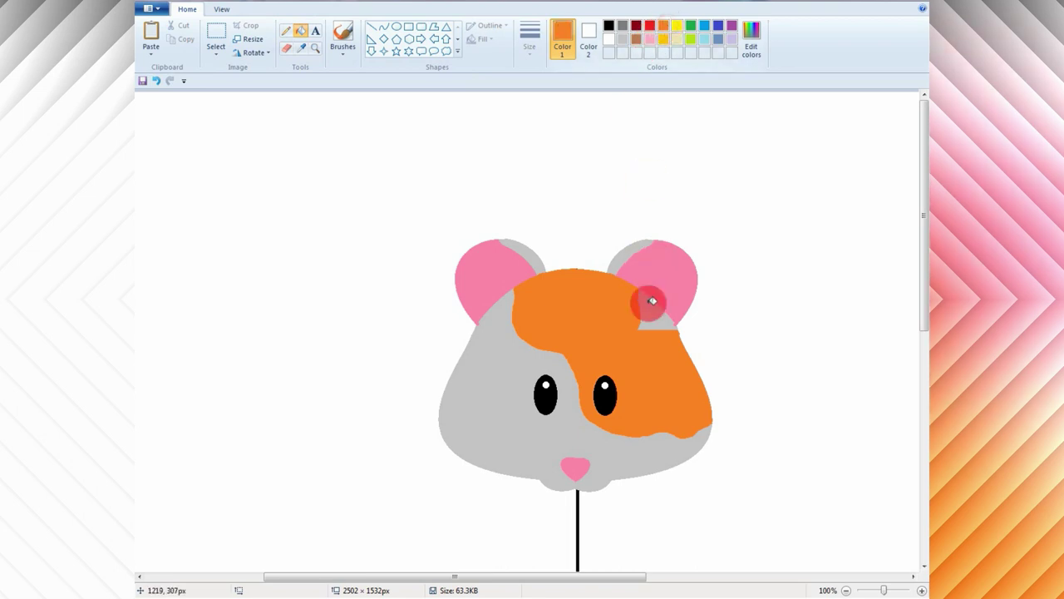
Erase the entire black vertical guide line below the head.
{"action": "left_click", "coordinate": [293, 50]}
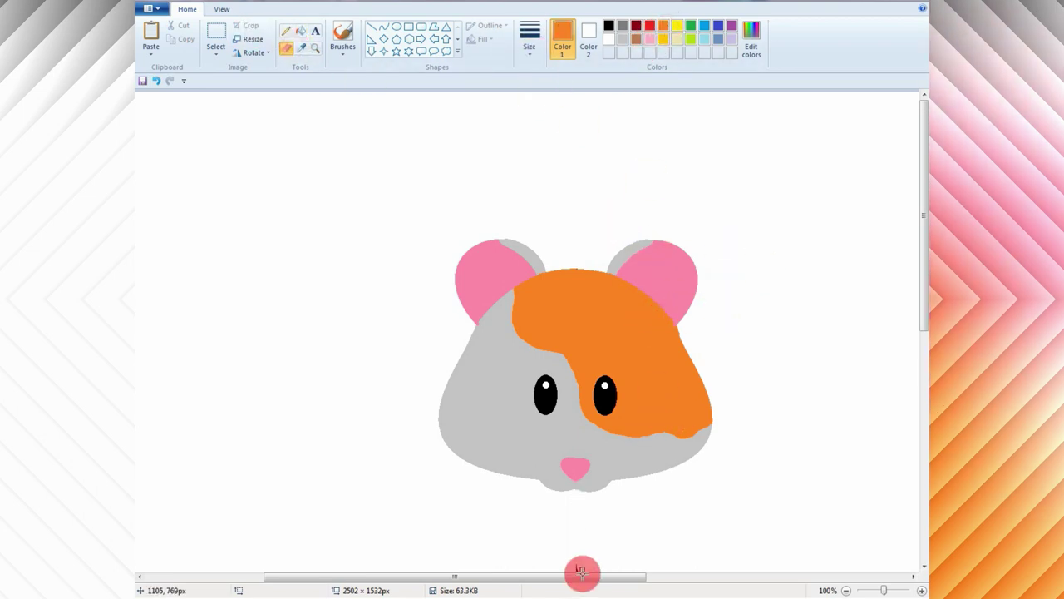
{"action": "left_click", "coordinate": [922, 463]}
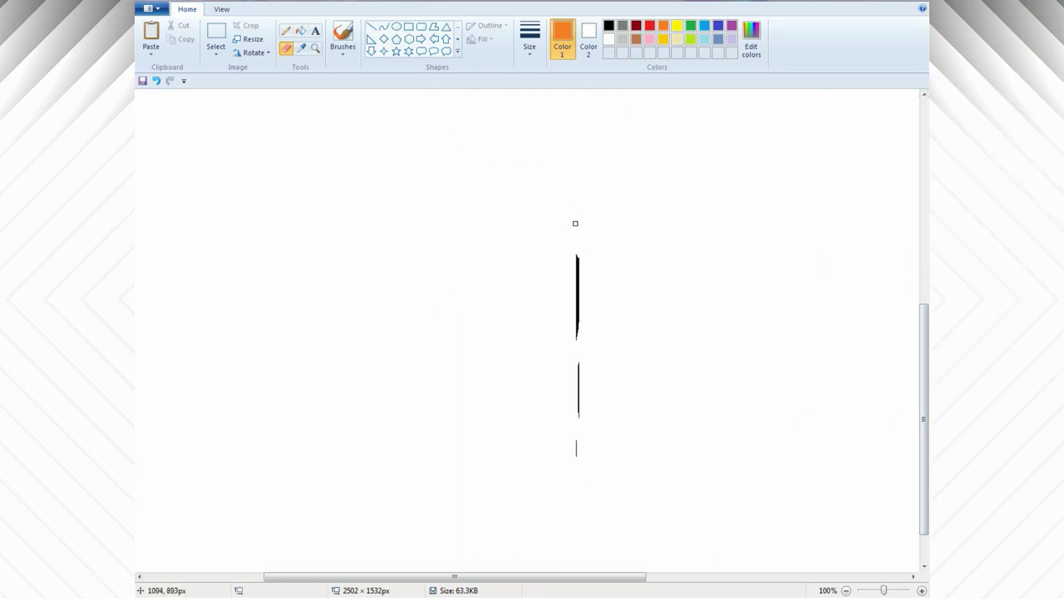
{"action": "mouse_move", "coordinate": [922, 349]}
{"action": "left_mouse_down"}
{"action": "mouse_move", "coordinate": [921, 114]}
{"action": "mouse_move", "coordinate": [925, 291]}
{"action": "left_mouse_up"}
{"action": "left_click", "coordinate": [848, 590]}
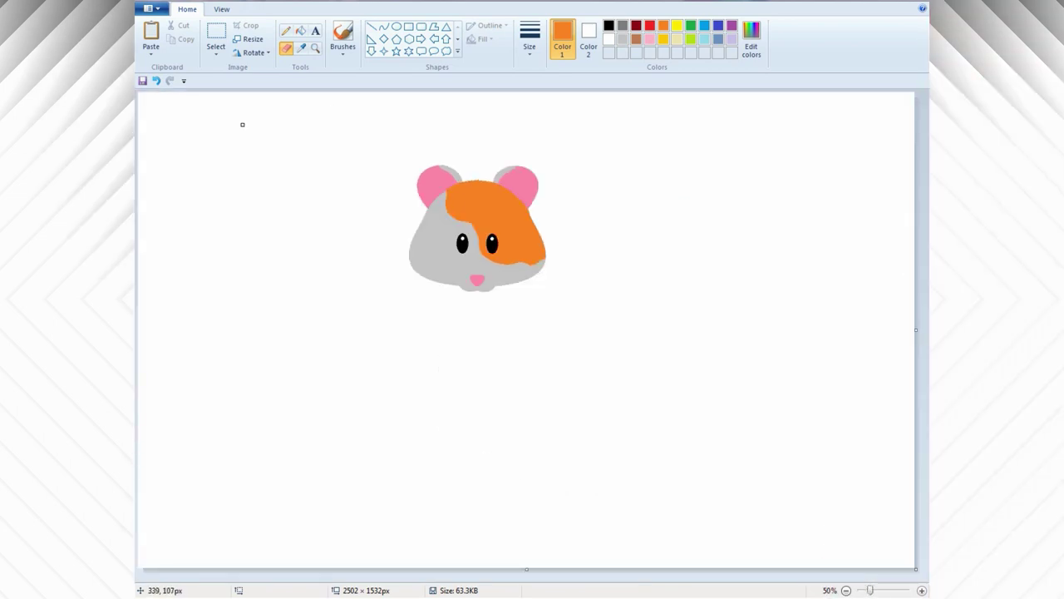
Extend the grey rim along the top of the left ear with a light grey curve at 200% zoom.
{"action": "left_click", "coordinate": [383, 25]}
{"action": "left_click", "coordinate": [622, 38]}
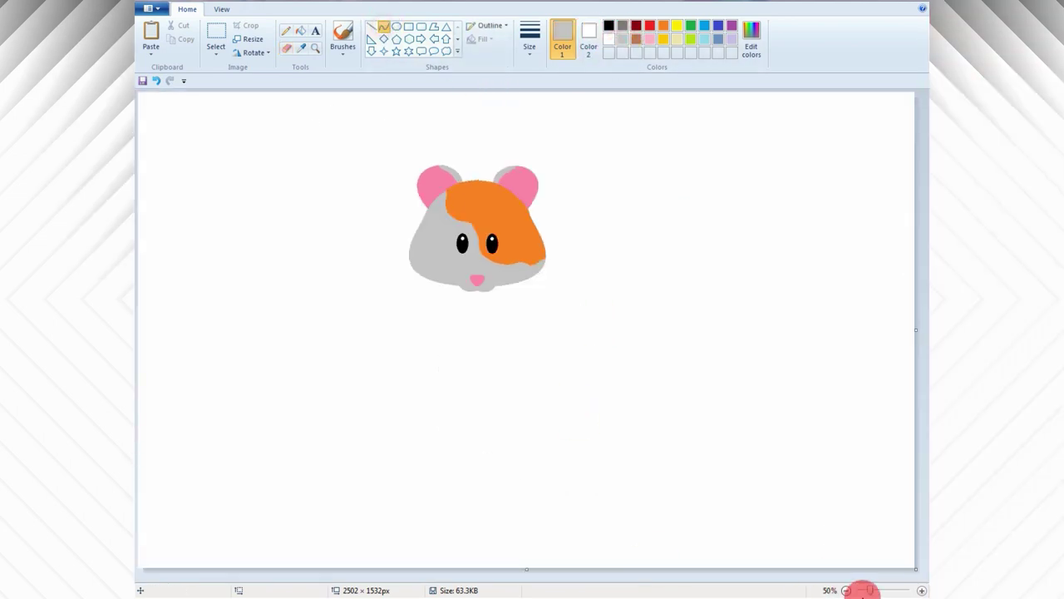
{"action": "left_click", "coordinate": [921, 589]}
{"action": "left_click_drag", "start_coordinate": [457, 576], "coordinate": [506, 587]}
{"action": "left_click", "coordinate": [920, 589]}
{"action": "left_click_drag", "start_coordinate": [376, 577], "coordinate": [546, 592]}
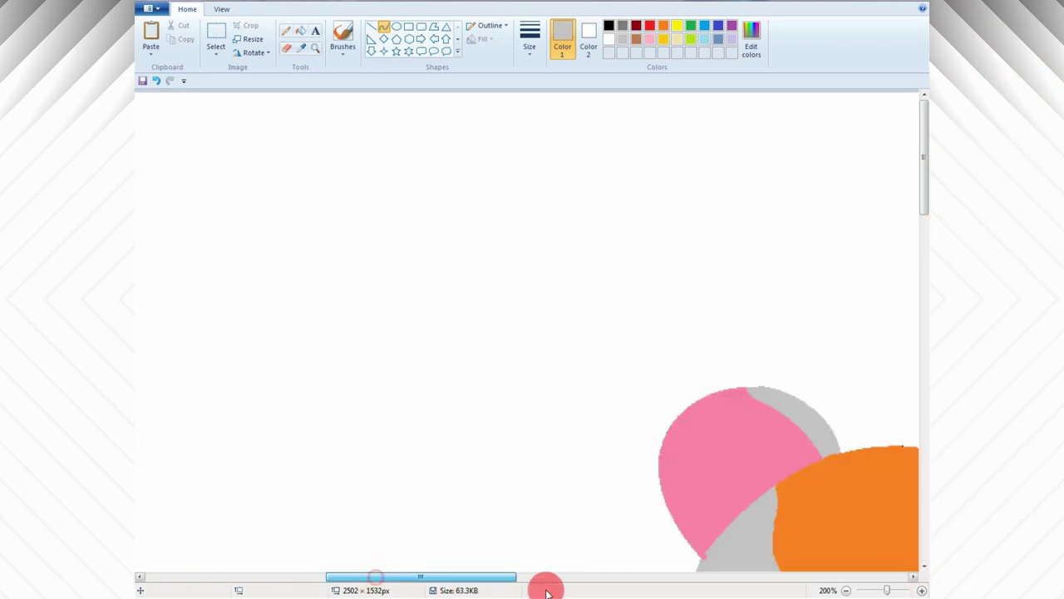
{"action": "left_click_drag", "start_coordinate": [274, 390], "coordinate": [243, 388]}
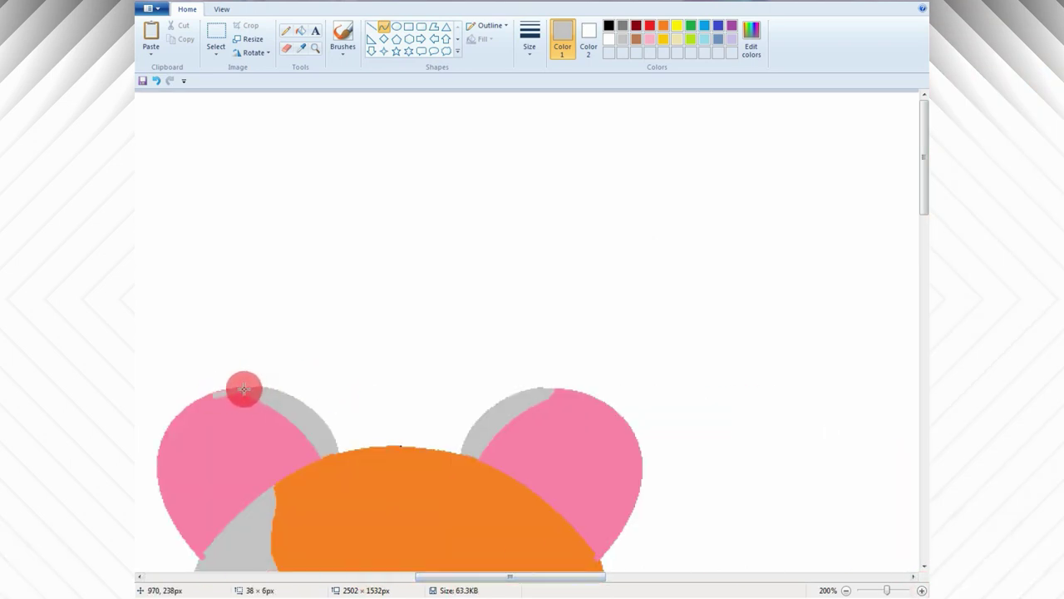
{"action": "left_click", "coordinate": [223, 389]}
{"action": "left_click", "coordinate": [282, 362]}
Extend the grey rim along the top of the right ear with a matching light grey curve.
{"action": "mouse_move", "coordinate": [537, 389]}
{"action": "left_mouse_down"}
{"action": "mouse_move", "coordinate": [584, 396]}
{"action": "mouse_move", "coordinate": [565, 390]}
{"action": "left_mouse_up"}
{"action": "left_click", "coordinate": [672, 352]}
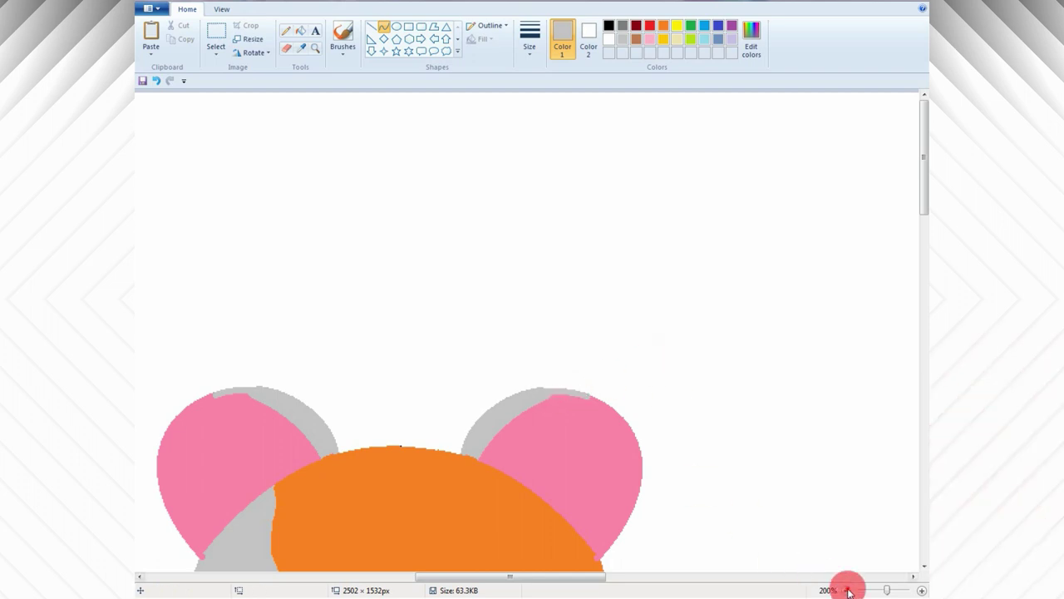
{"action": "left_click", "coordinate": [847, 589]}
{"action": "left_click", "coordinate": [846, 589]}
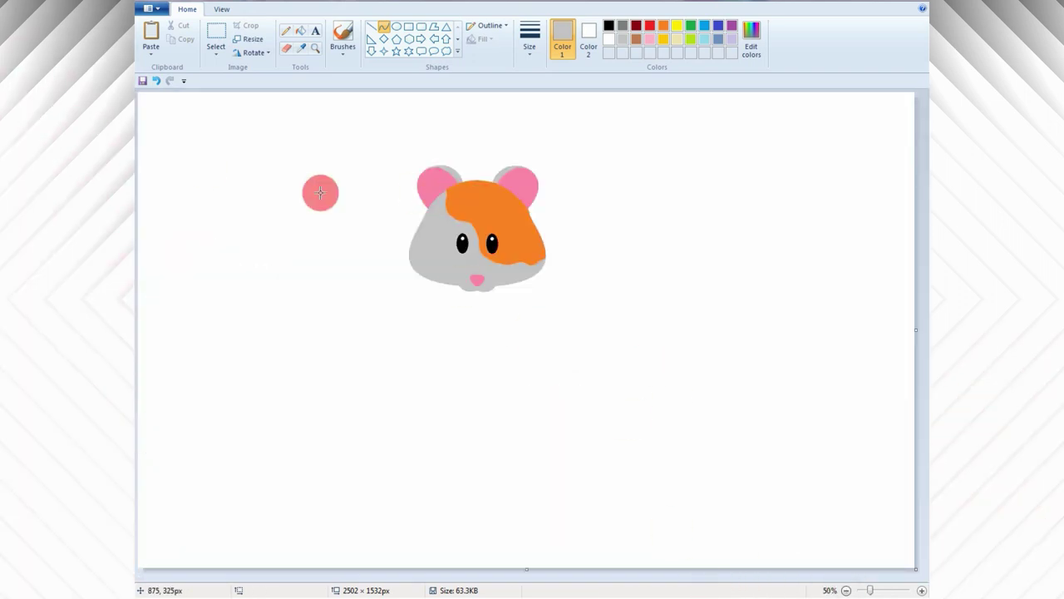
Save the drawing.
{"action": "left_click", "coordinate": [154, 9]}
{"action": "left_click", "coordinate": [573, 304]}
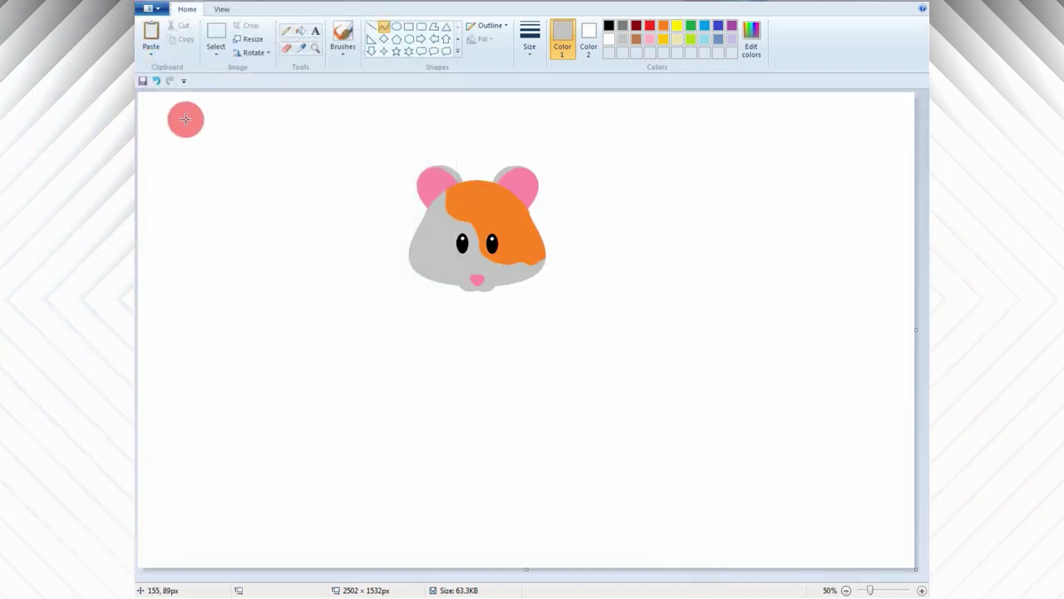
{"action": "left_click", "coordinate": [148, 8]}
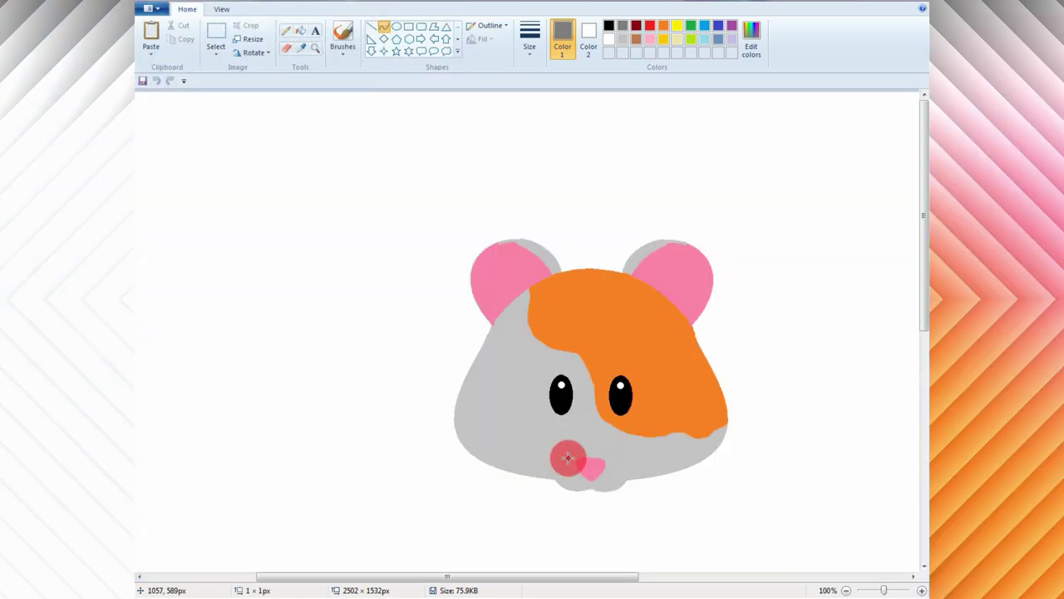
Draw four curved dark grey whiskers, each about 100 px wide, sweeping outward and down from the left side of the nose.
{"action": "mouse_move", "coordinate": [568, 458]}
{"action": "left_mouse_down"}
{"action": "mouse_move", "coordinate": [501, 490]}
{"action": "mouse_move", "coordinate": [546, 452]}
{"action": "mouse_move", "coordinate": [515, 458]}
{"action": "mouse_move", "coordinate": [540, 501]}
{"action": "mouse_move", "coordinate": [569, 465]}
{"action": "mouse_move", "coordinate": [501, 488]}
{"action": "mouse_move", "coordinate": [551, 464]}
{"action": "mouse_move", "coordinate": [568, 474]}
{"action": "mouse_move", "coordinate": [510, 494]}
{"action": "left_mouse_up"}
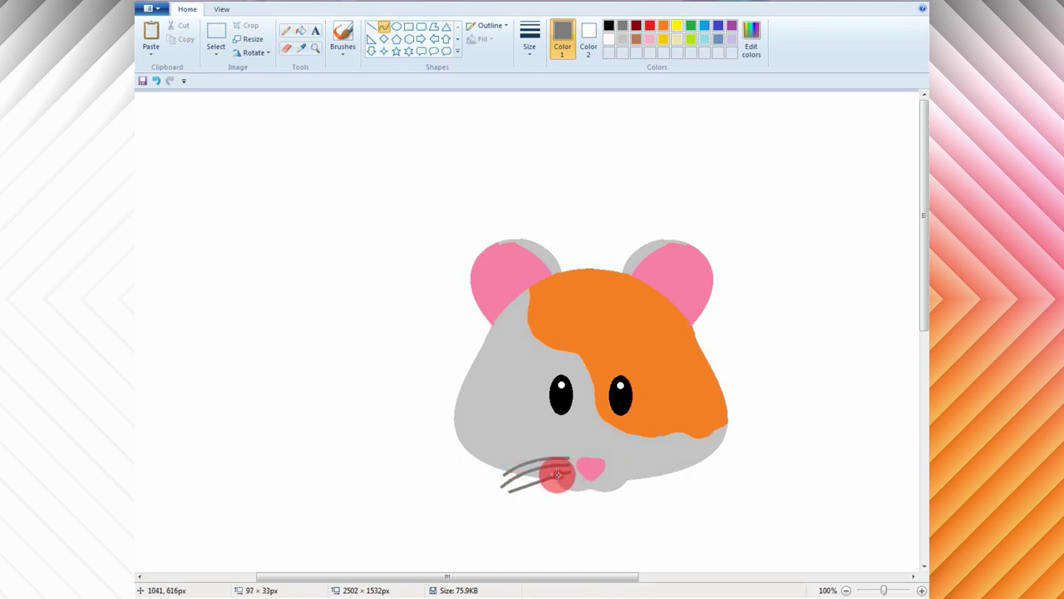
{"action": "left_click", "coordinate": [593, 455]}
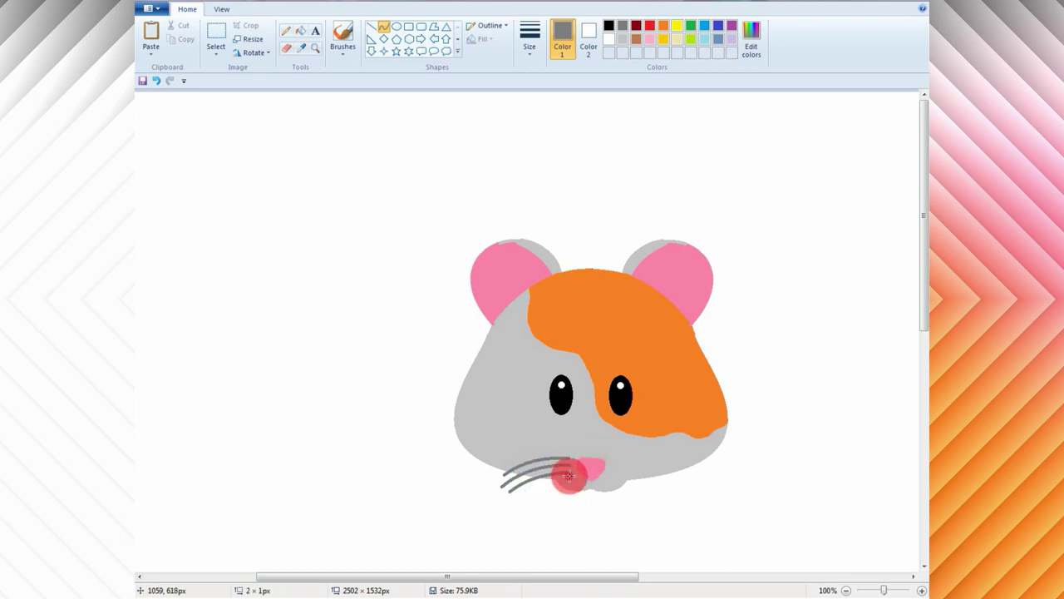
{"action": "left_click_drag", "start_coordinate": [569, 476], "coordinate": [508, 499]}
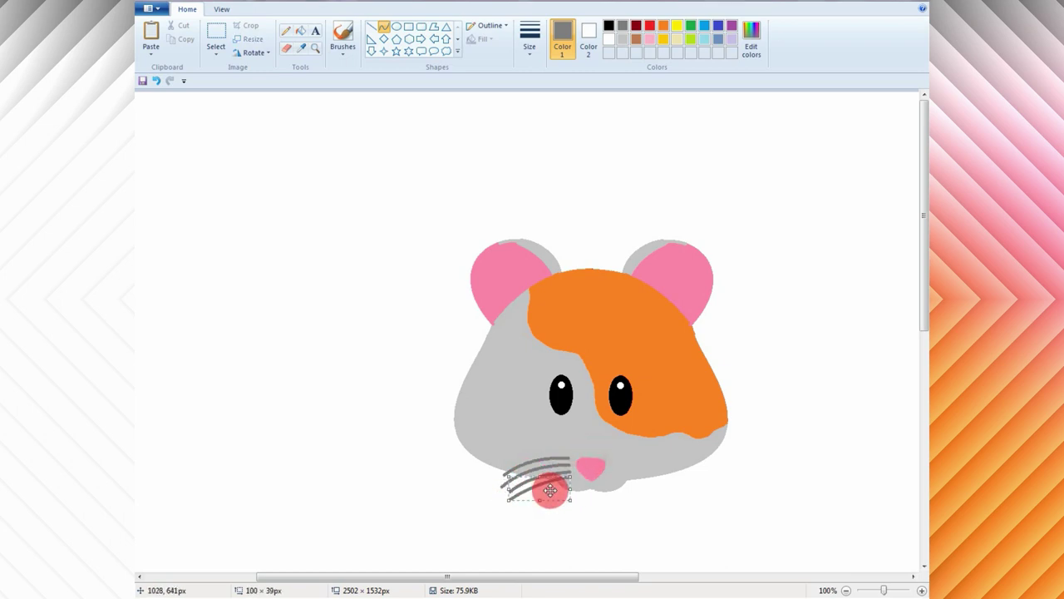
Copy the left whiskers, flip the pasted copy horizontally and place it on the right side of the nose.
{"action": "left_click", "coordinate": [216, 38]}
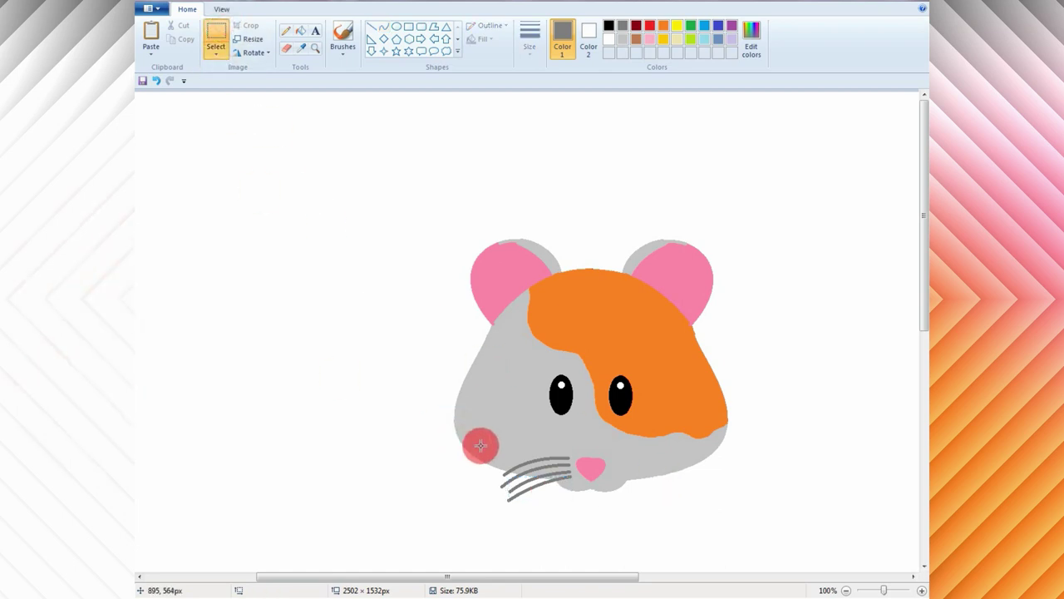
{"action": "left_click_drag", "start_coordinate": [479, 454], "coordinate": [573, 520]}
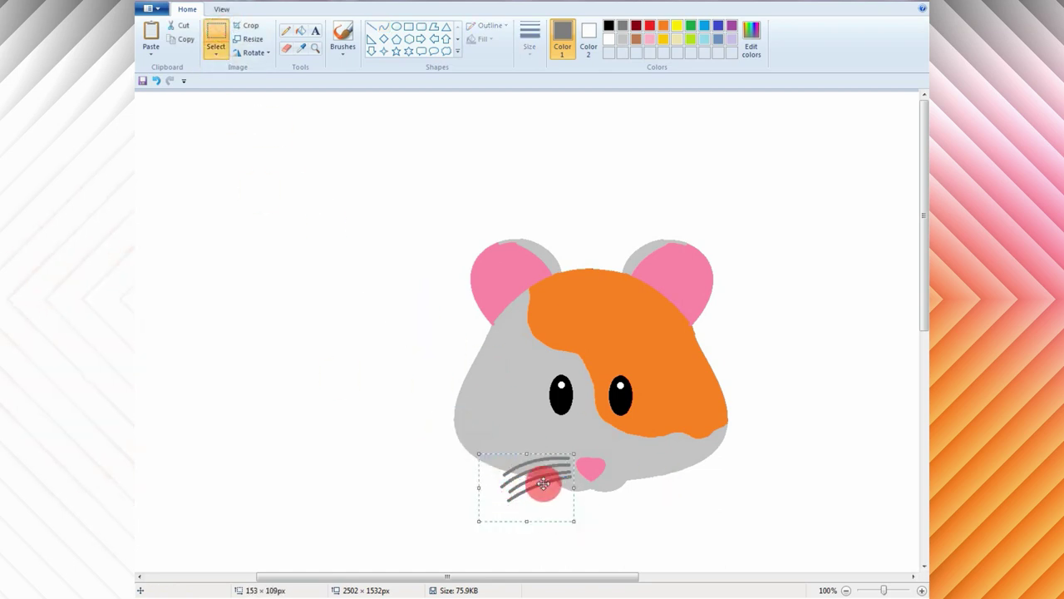
{"action": "right_click", "coordinate": [543, 484]}
{"action": "left_click", "coordinate": [565, 361]}
{"action": "right_click", "coordinate": [701, 369]}
{"action": "left_click", "coordinate": [728, 402]}
{"action": "left_click", "coordinate": [254, 52]}
{"action": "left_click_drag", "start_coordinate": [197, 155], "coordinate": [661, 487]}
{"action": "left_click", "coordinate": [257, 119]}
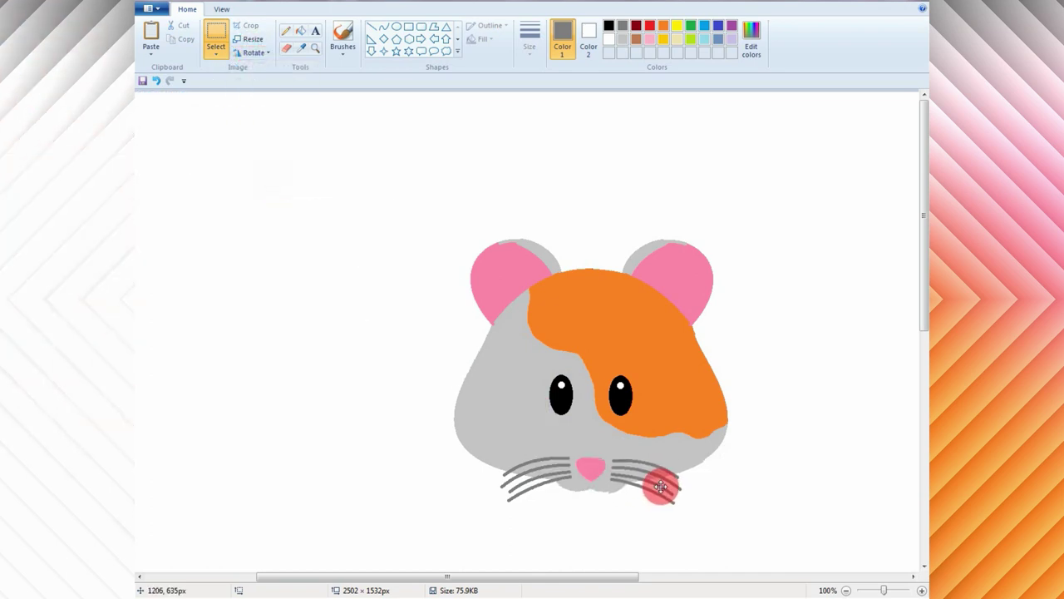